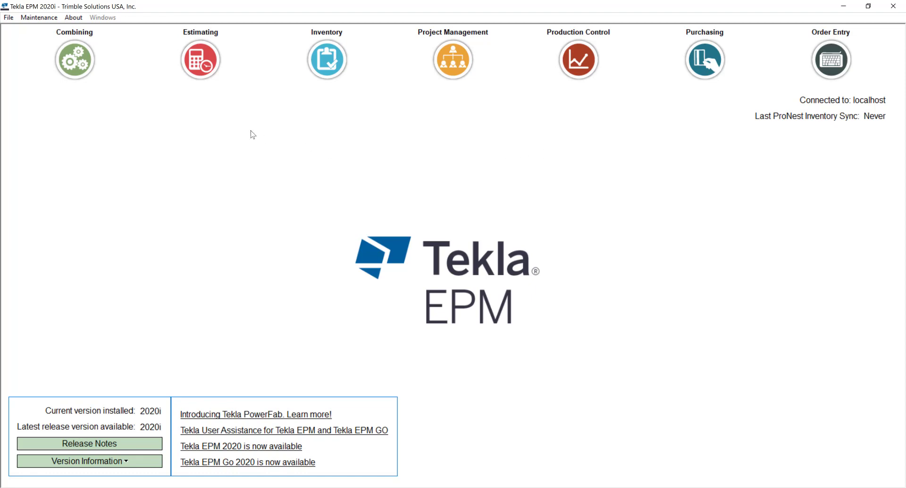
Open the Import window and review the BIF, Excel and KISS import formats for Production Control and the KISS format for Estimating.
{"action": "left_click", "coordinate": [14, 17]}
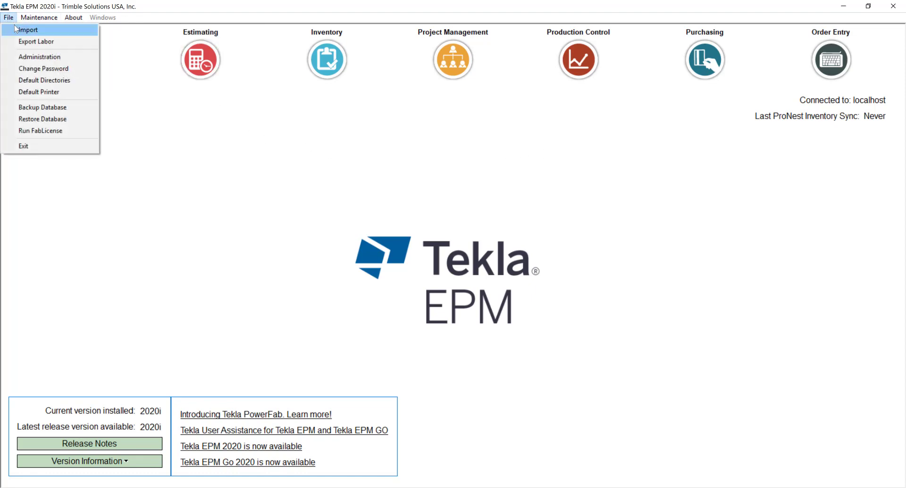
{"action": "left_click", "coordinate": [15, 25]}
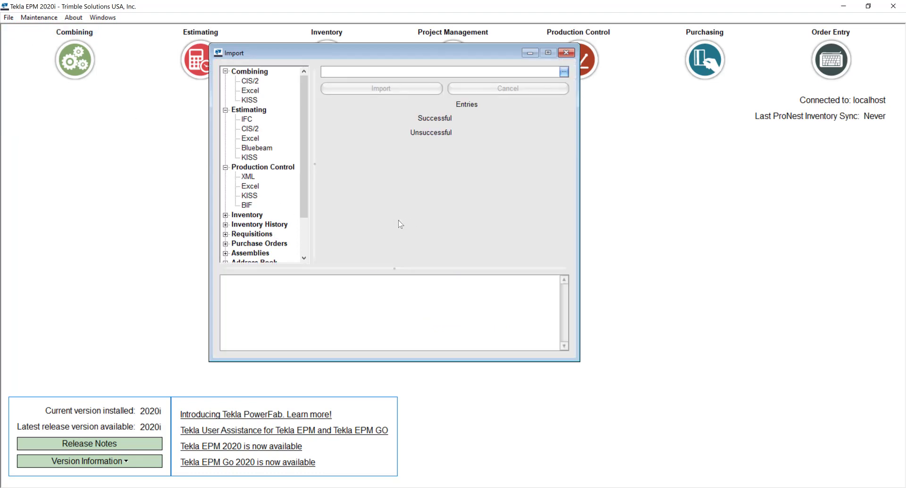
{"action": "left_click", "coordinate": [246, 205]}
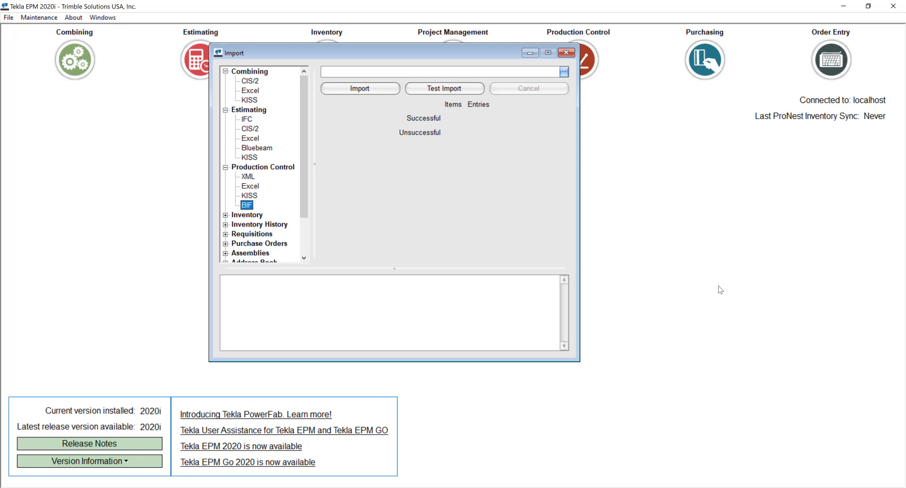
{"action": "left_click", "coordinate": [720, 290]}
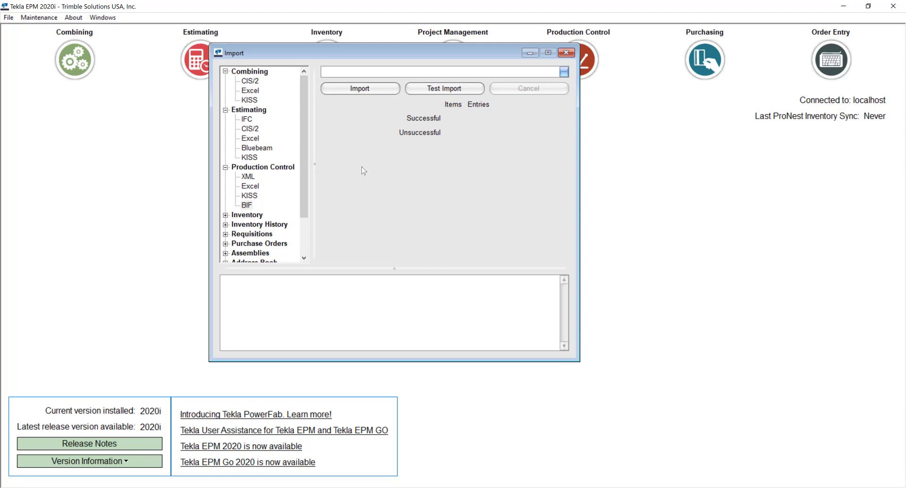
{"action": "left_click", "coordinate": [250, 187]}
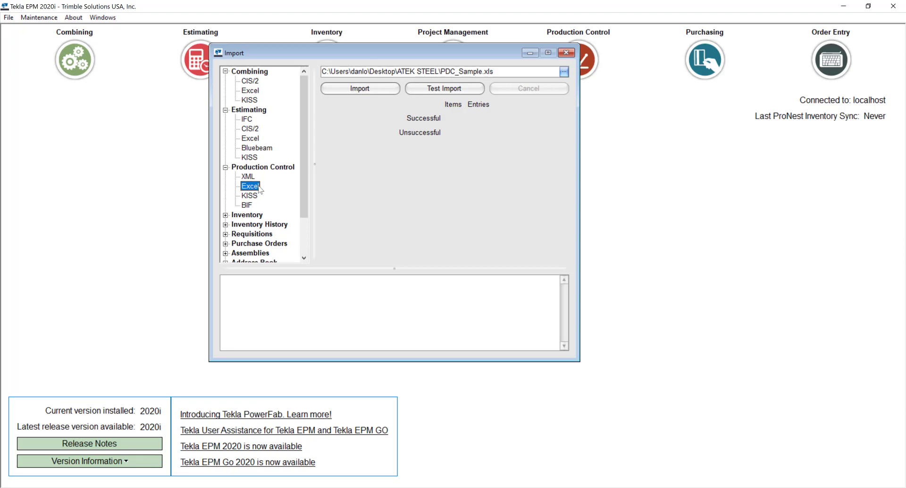
{"action": "left_click", "coordinate": [251, 196]}
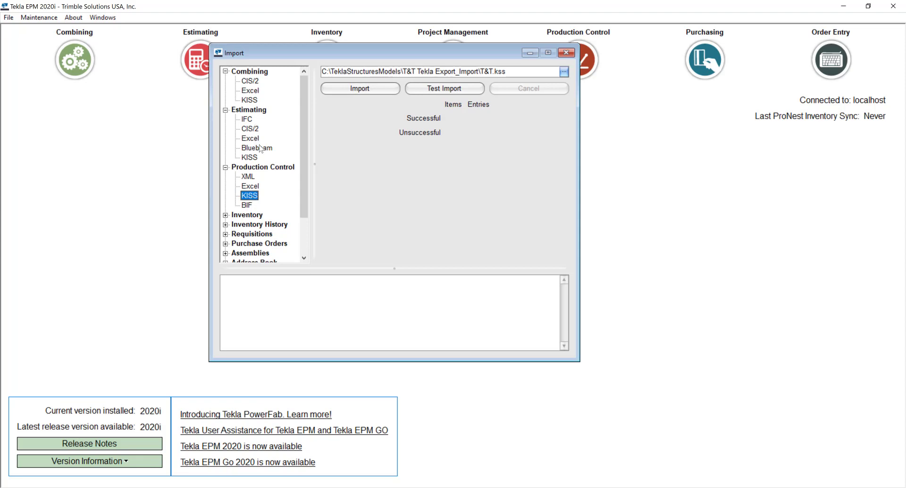
{"action": "left_click", "coordinate": [252, 157]}
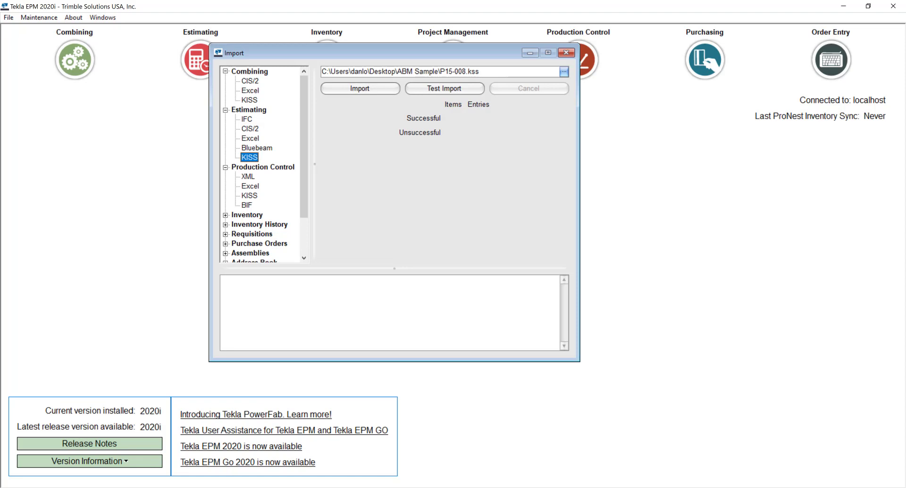
{"action": "left_click", "coordinate": [249, 197]}
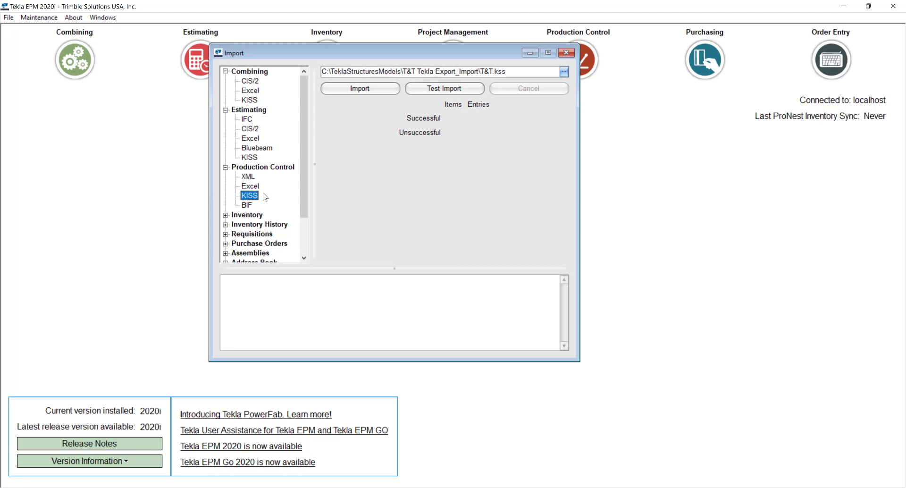
{"action": "left_click", "coordinate": [599, 138]}
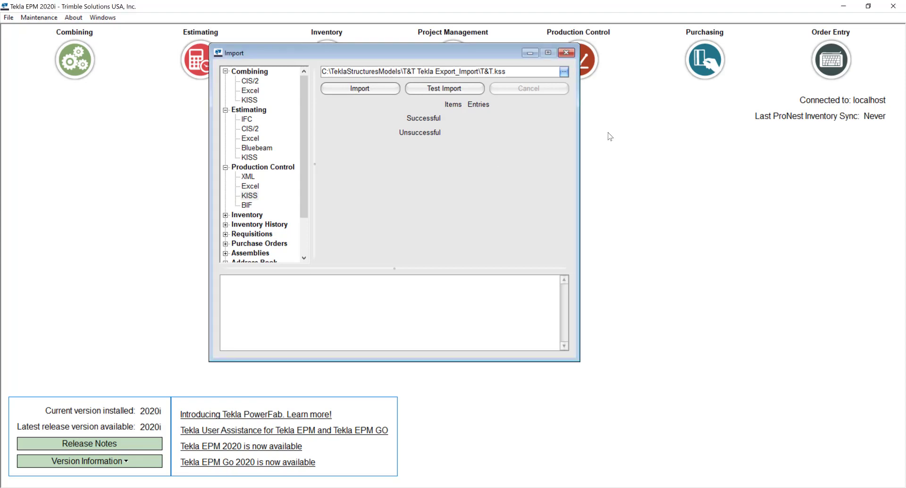
{"action": "left_click", "coordinate": [589, 71]}
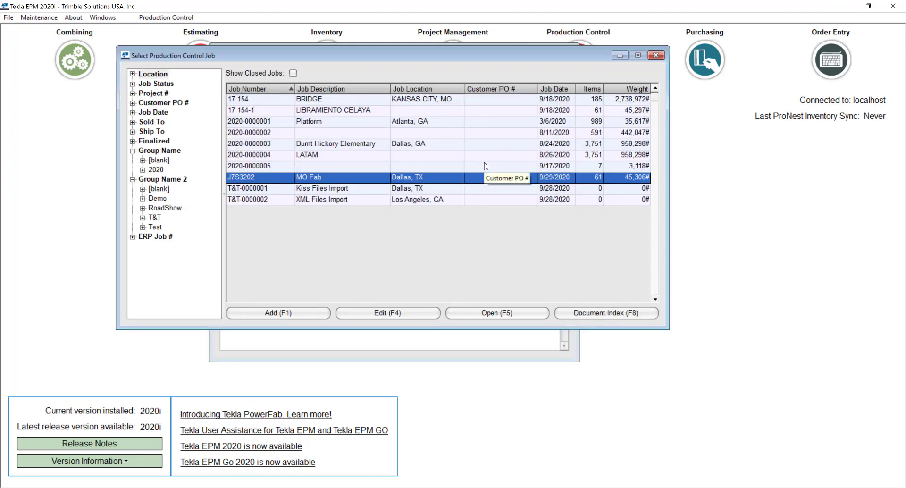
{"action": "double_click", "coordinate": [329, 124]}
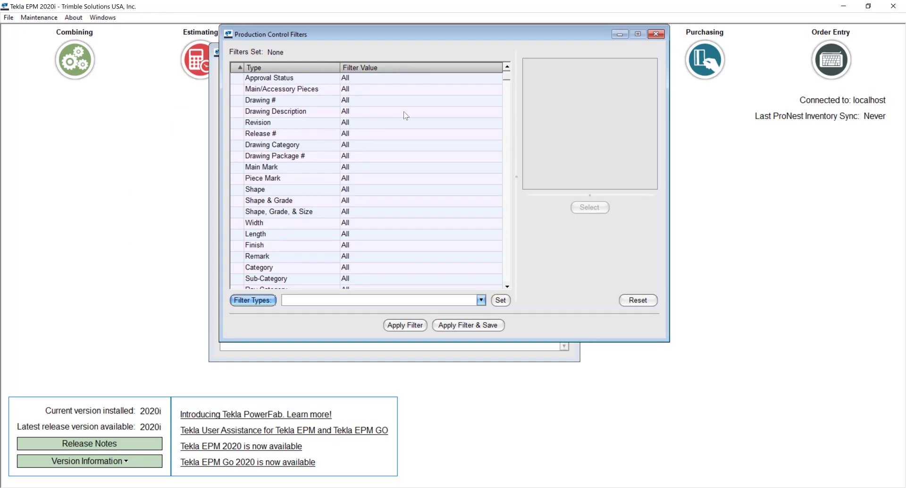
{"action": "left_click", "coordinate": [413, 328]}
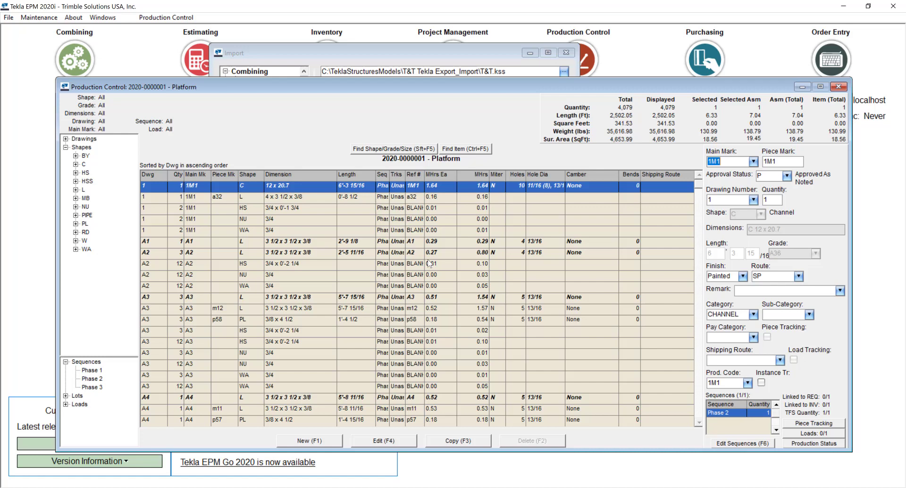
Locate the Read GUIDs from IFC File command among the job's data modification options.
{"action": "left_click", "coordinate": [179, 18]}
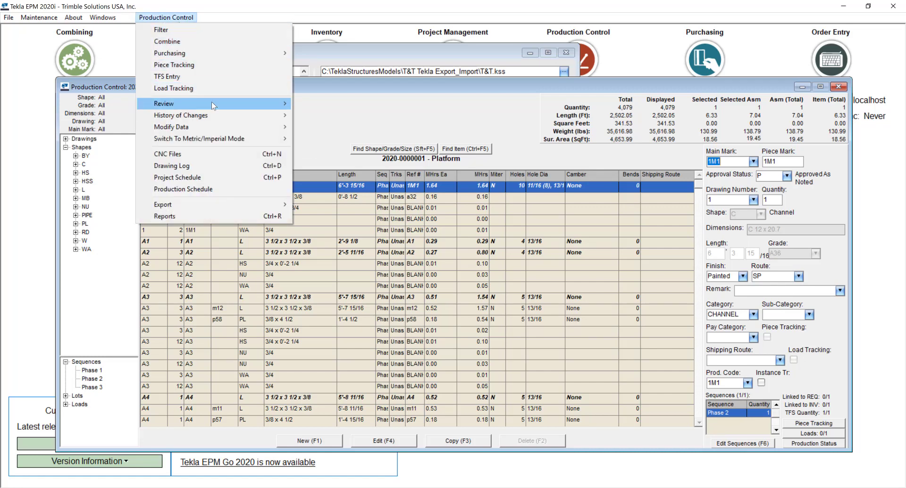
{"action": "mouse_move", "coordinate": [214, 125]}
{"action": "mouse_move", "coordinate": [346, 267]}
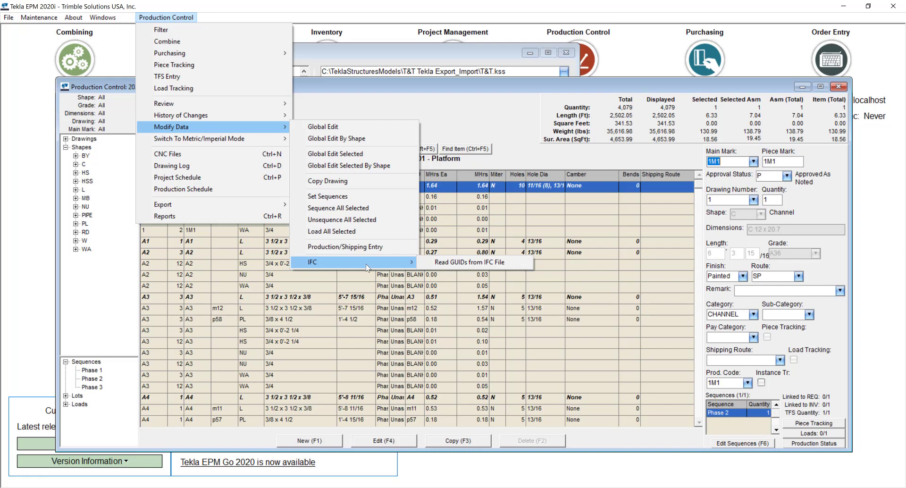
{"action": "left_click", "coordinate": [479, 96]}
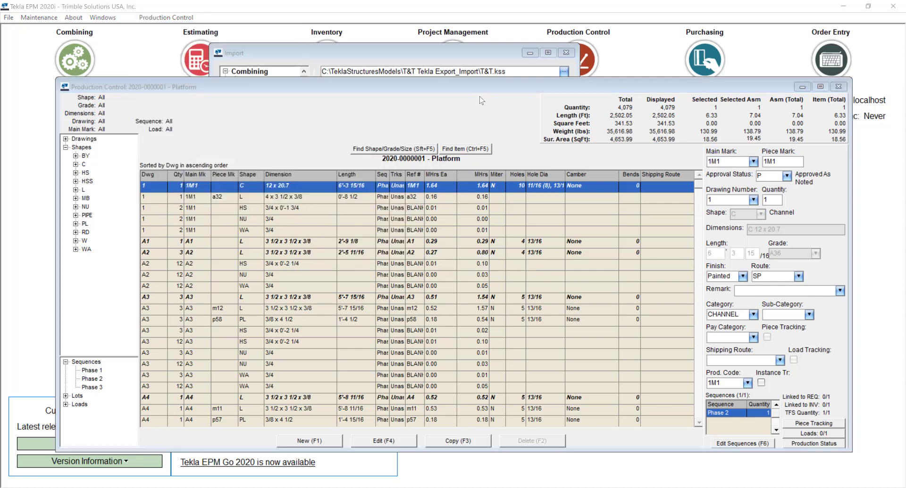
{"action": "left_click", "coordinate": [183, 18]}
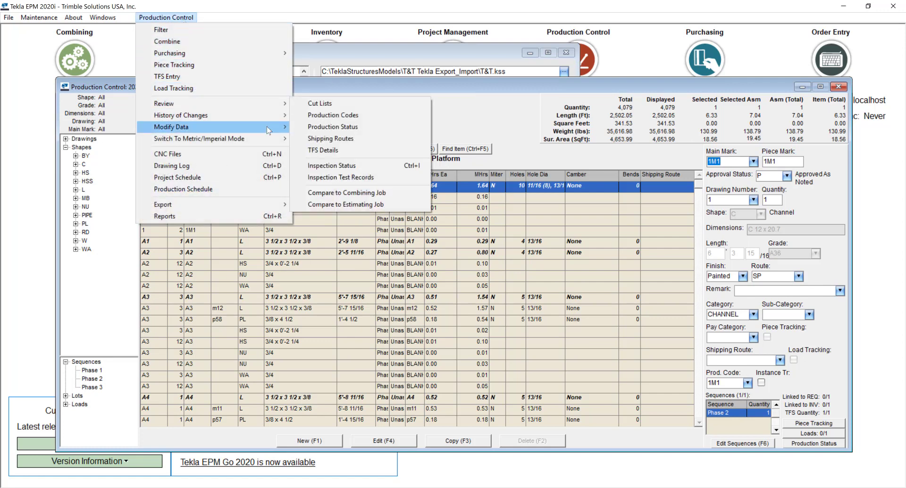
{"action": "mouse_move", "coordinate": [267, 126]}
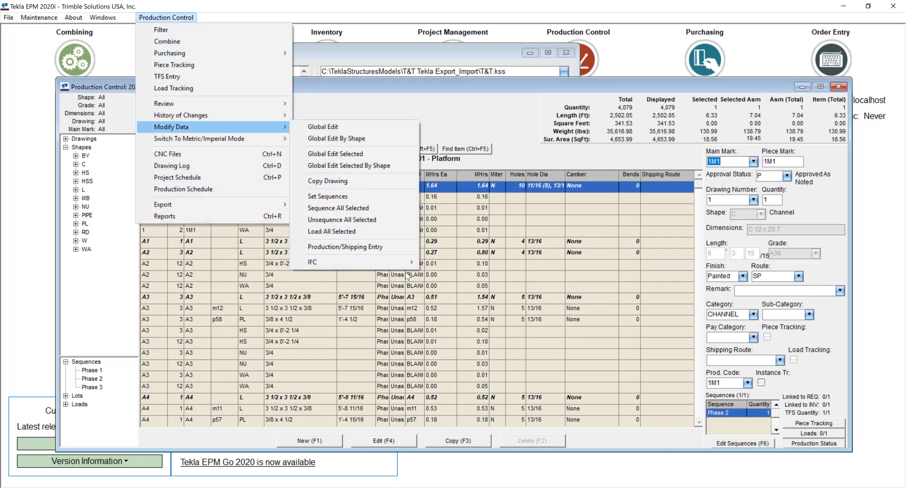
{"action": "mouse_move", "coordinate": [400, 263]}
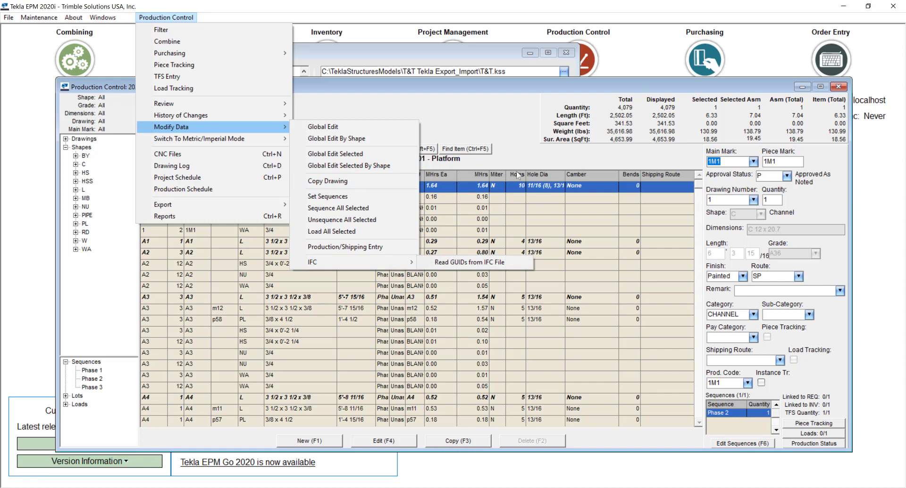
Close the Platform job, switch to Tekla Structures and expand the Tekla EPM group in Applications & components, checking the FabSuite group as well.
{"action": "left_click", "coordinate": [838, 87]}
{"action": "left_click", "coordinate": [838, 87]}
{"action": "left_click", "coordinate": [248, 177]}
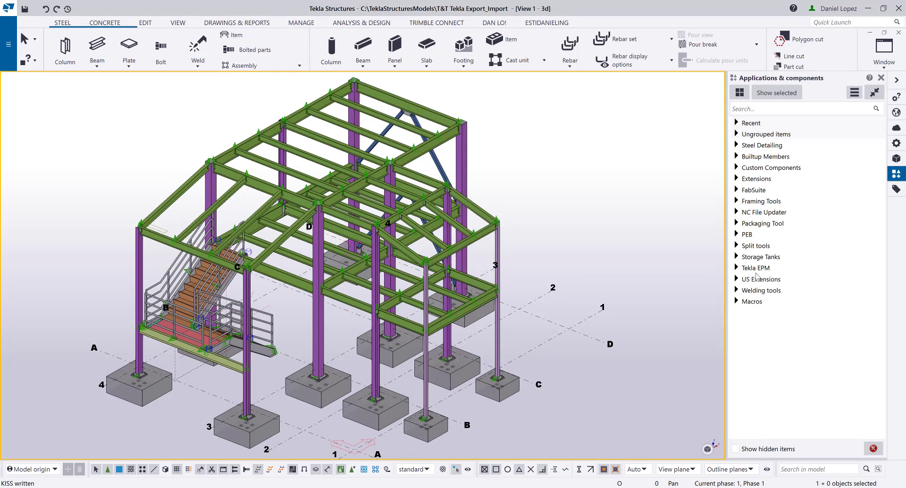
{"action": "left_click", "coordinate": [737, 268]}
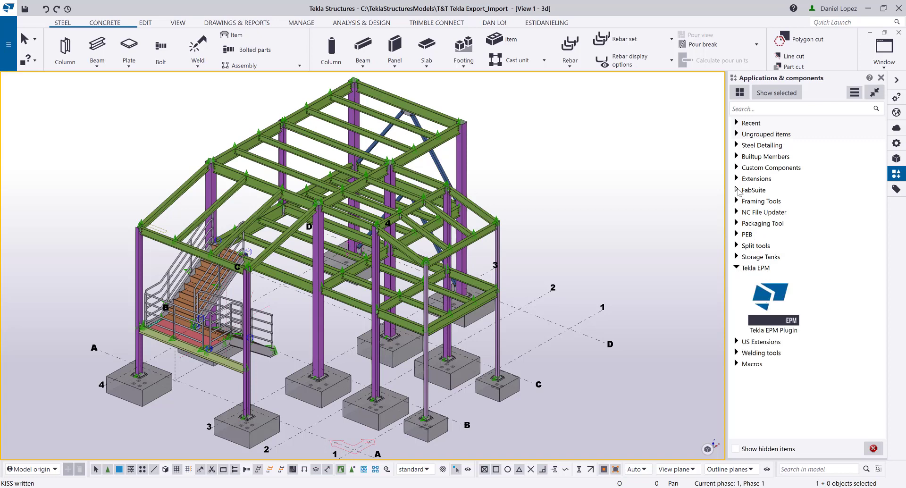
{"action": "left_click", "coordinate": [737, 190]}
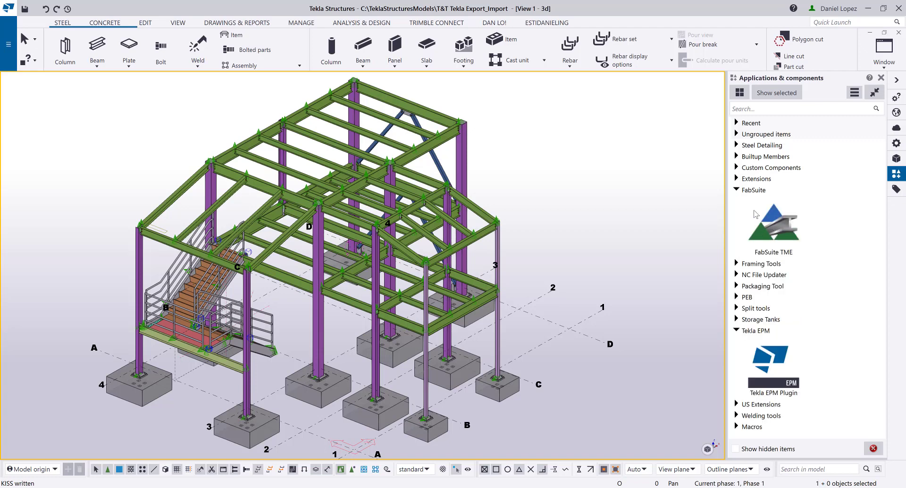
{"action": "left_click", "coordinate": [737, 190]}
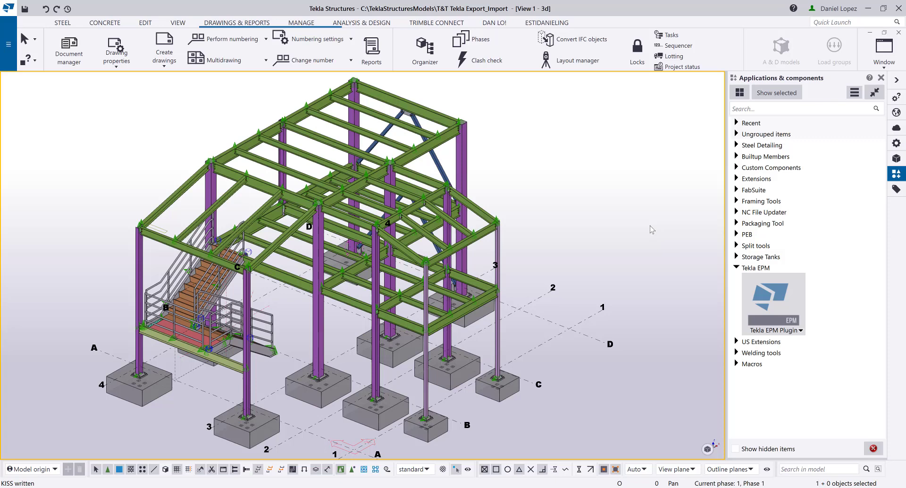
Open the Document manager, check the PDF print settings for beam drawing B2 and close them without printing.
{"action": "left_click", "coordinate": [79, 47]}
{"action": "left_click", "coordinate": [370, 246]}
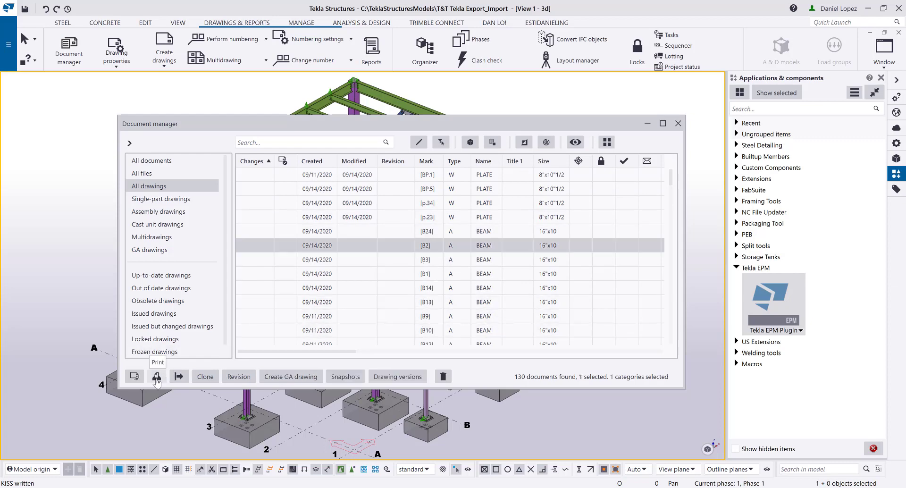
{"action": "left_click", "coordinate": [156, 376]}
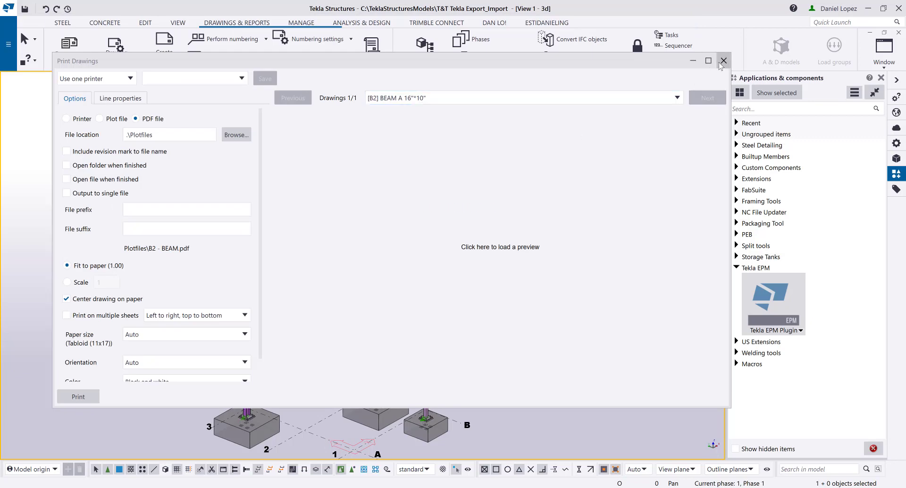
{"action": "left_click", "coordinate": [722, 62]}
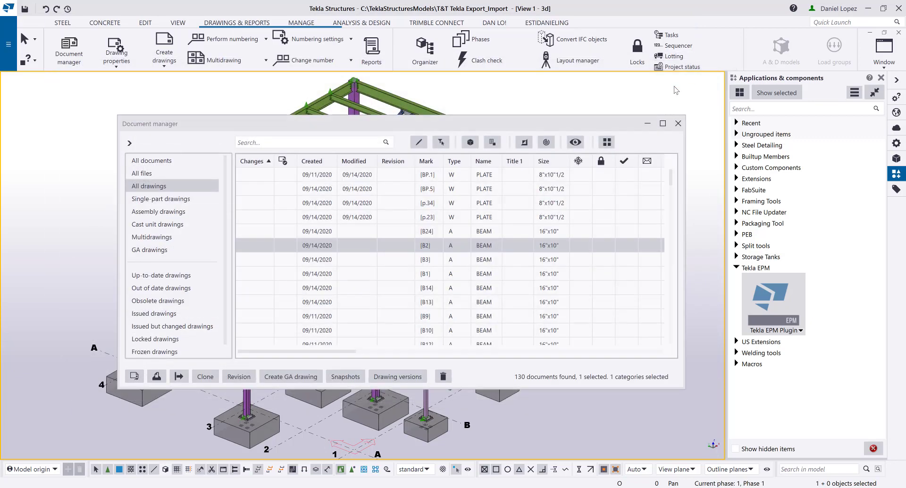
Open the Tekla EPM Plugin, review which drawings can be exported and close the Document manager.
{"action": "left_click", "coordinate": [784, 309]}
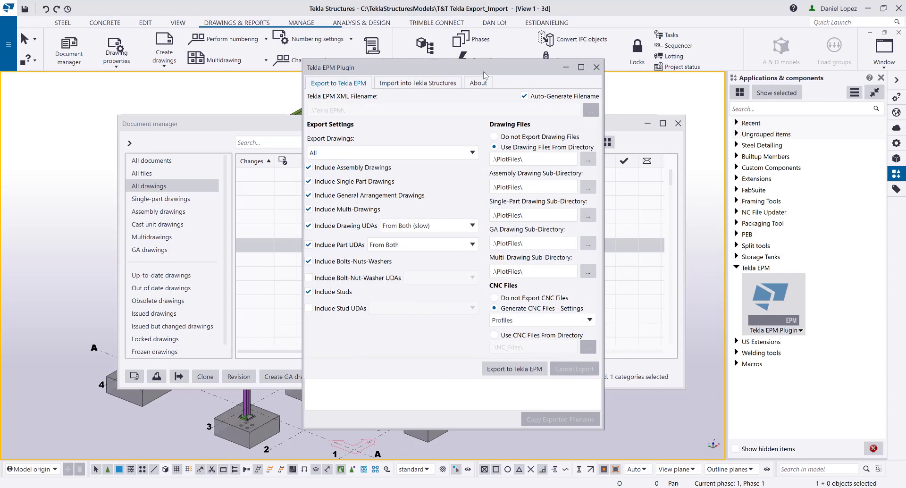
{"action": "left_click_drag", "start_coordinate": [484, 75], "coordinate": [594, 68]}
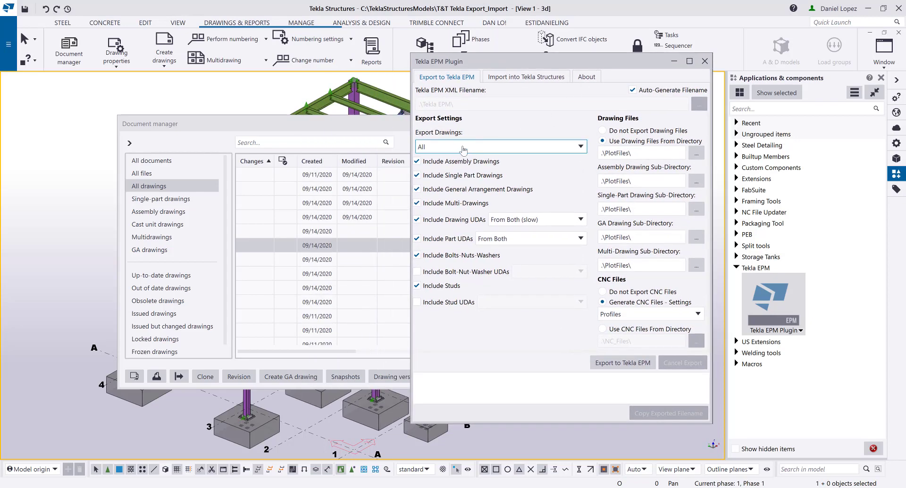
{"action": "left_click", "coordinate": [469, 148]}
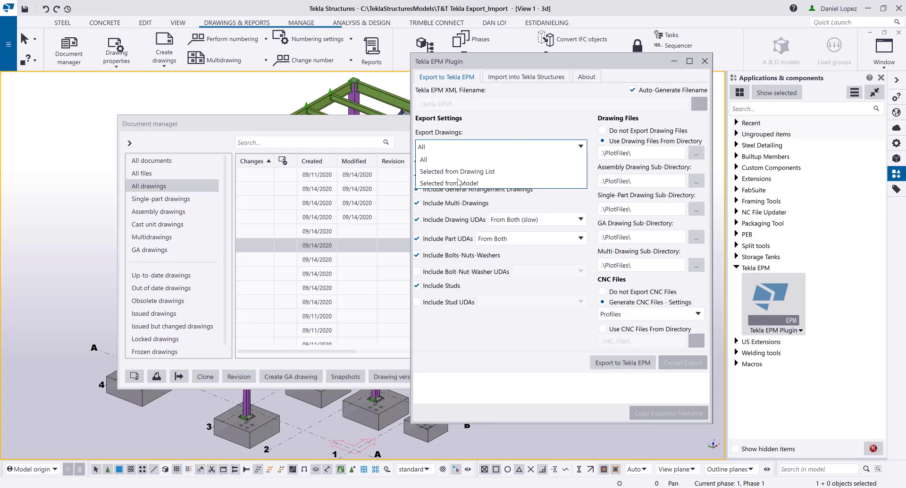
{"action": "left_click", "coordinate": [356, 125]}
{"action": "left_click", "coordinate": [240, 126]}
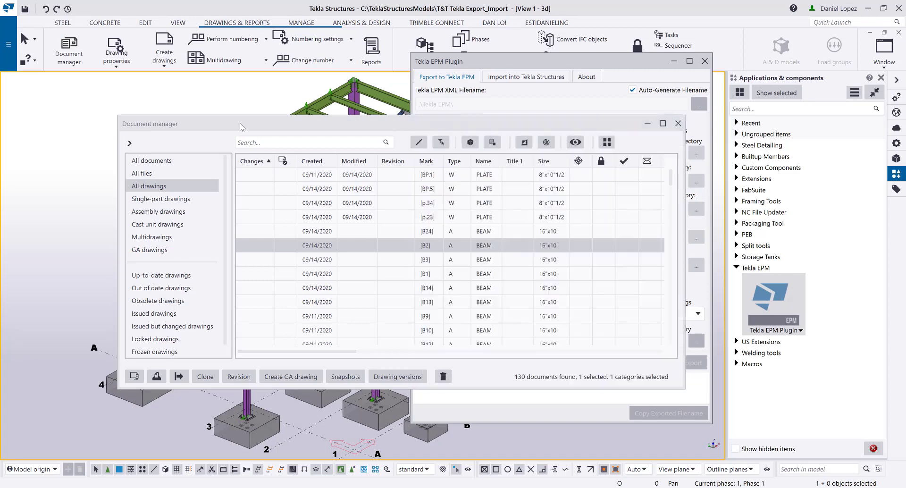
{"action": "left_click", "coordinate": [678, 123]}
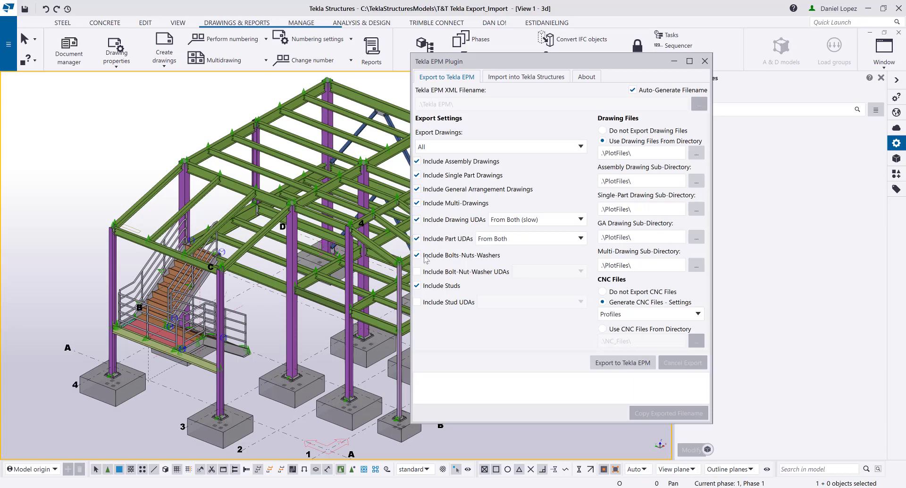
Inspect User Field 1 in the user-defined attributes of the HSS10X10X5/16 column and close its attributes.
{"action": "left_click", "coordinate": [298, 262]}
{"action": "right_click", "coordinate": [296, 261]}
{"action": "left_click", "coordinate": [320, 285]}
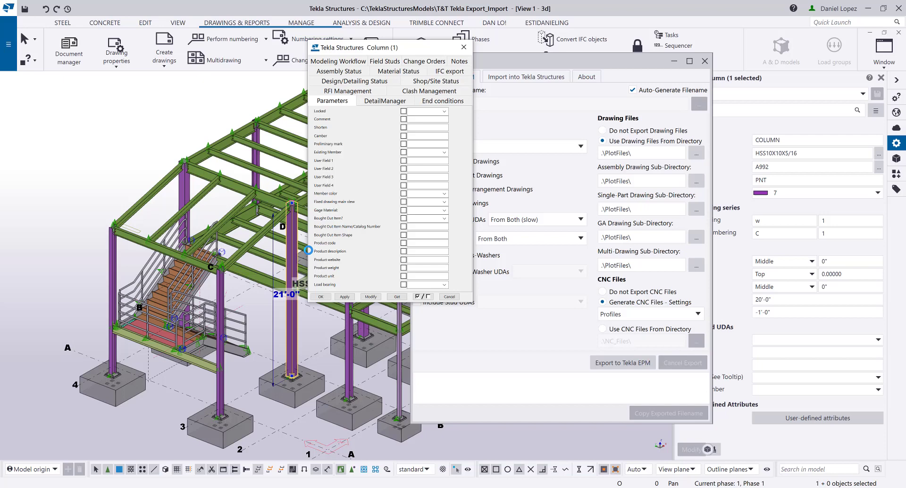
{"action": "double_click", "coordinate": [420, 161]}
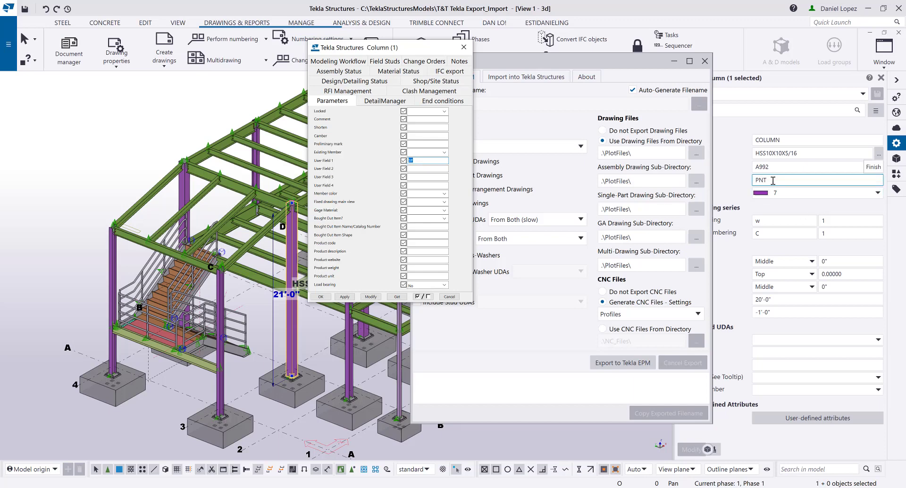
{"action": "left_click", "coordinate": [464, 48]}
Open the user-defined attributes of the HSS4X4X3/8 column to inspect User Field 1.
{"action": "left_click", "coordinate": [396, 346]}
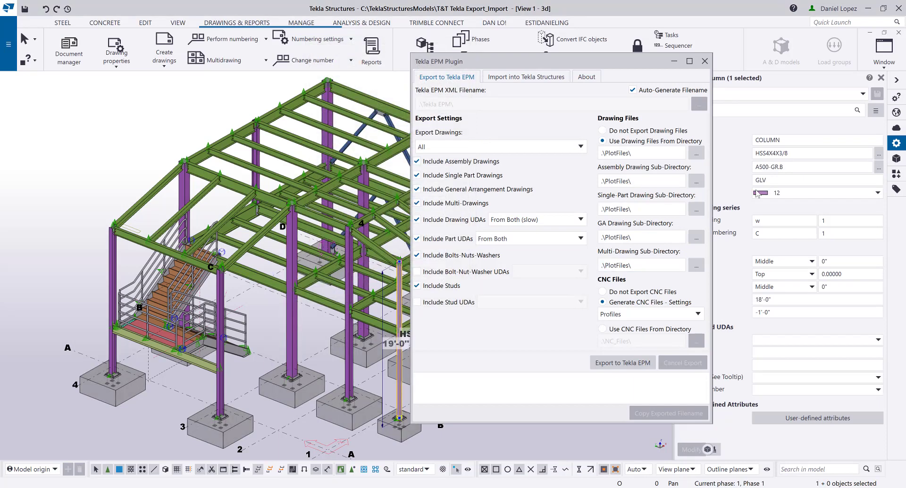
{"action": "right_click", "coordinate": [400, 309]}
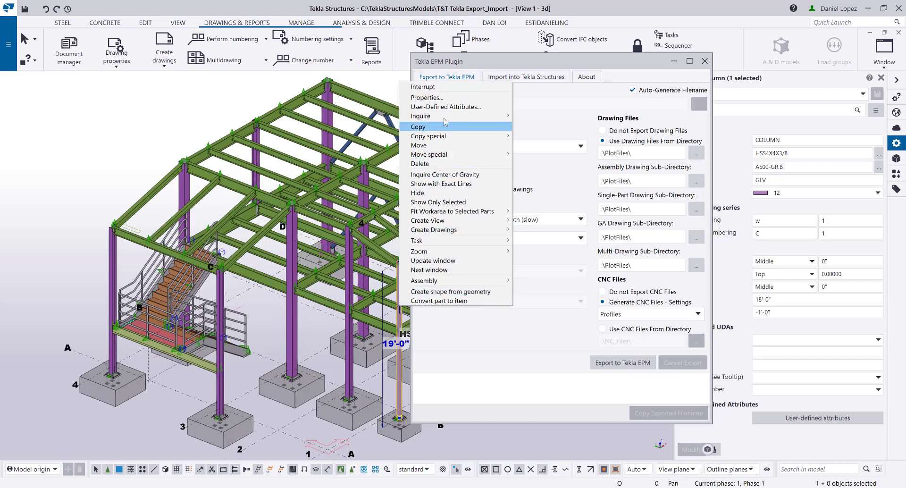
{"action": "left_click", "coordinate": [452, 107]}
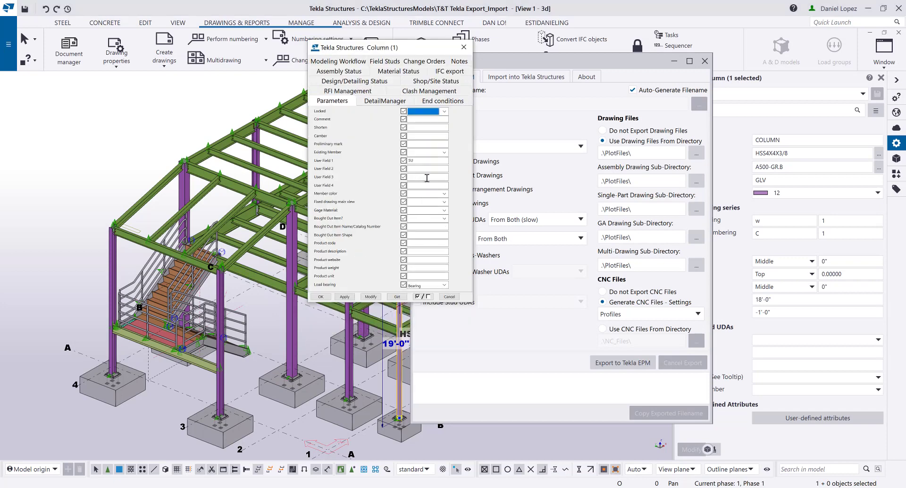
Close the column's user-defined attributes and review the plugin's bolt, stud and drawing-directory export settings.
{"action": "double_click", "coordinate": [411, 160]}
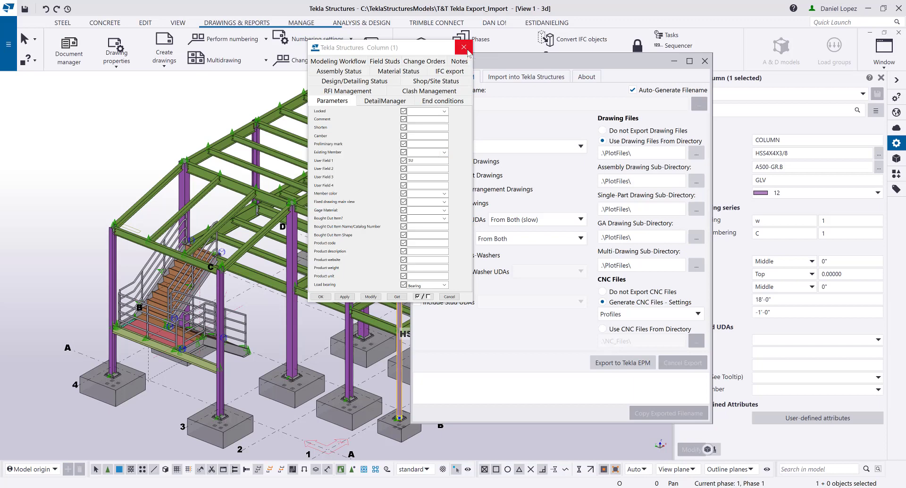
{"action": "left_click", "coordinate": [464, 48]}
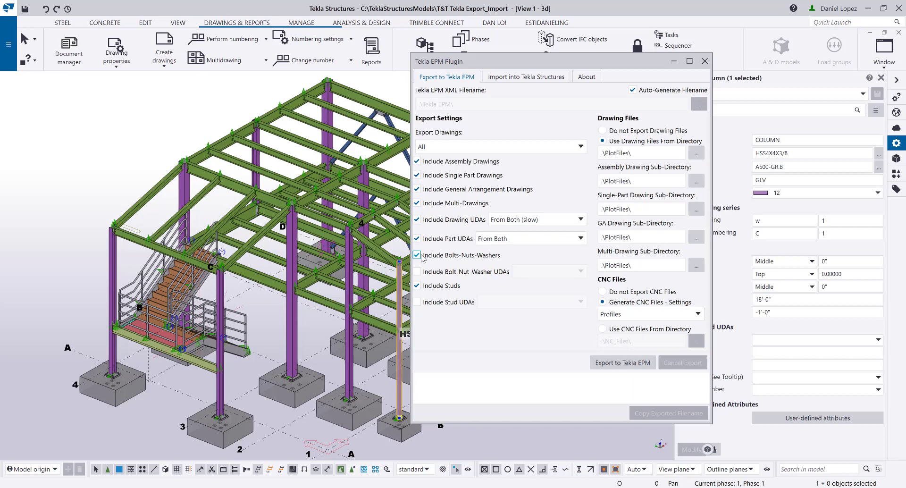
{"action": "left_click", "coordinate": [417, 255]}
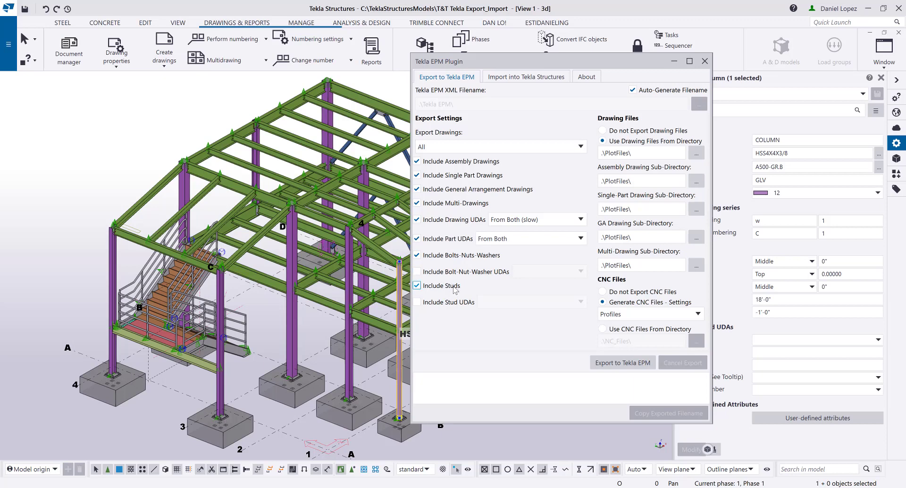
{"action": "key", "text": "Tab"}
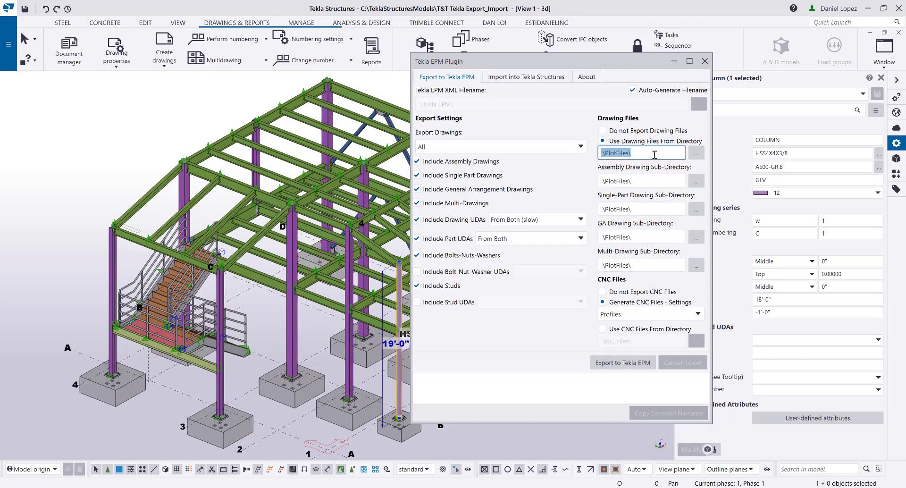
{"action": "left_click_drag", "start_coordinate": [655, 155], "coordinate": [597, 159]}
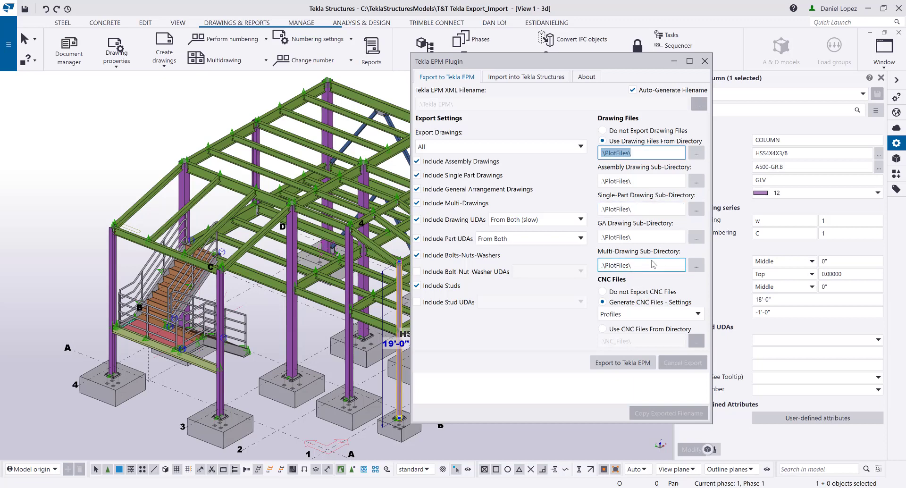
{"action": "scroll", "coordinate": [625, 312], "scroll_direction": "down", "scroll_amount": 1}
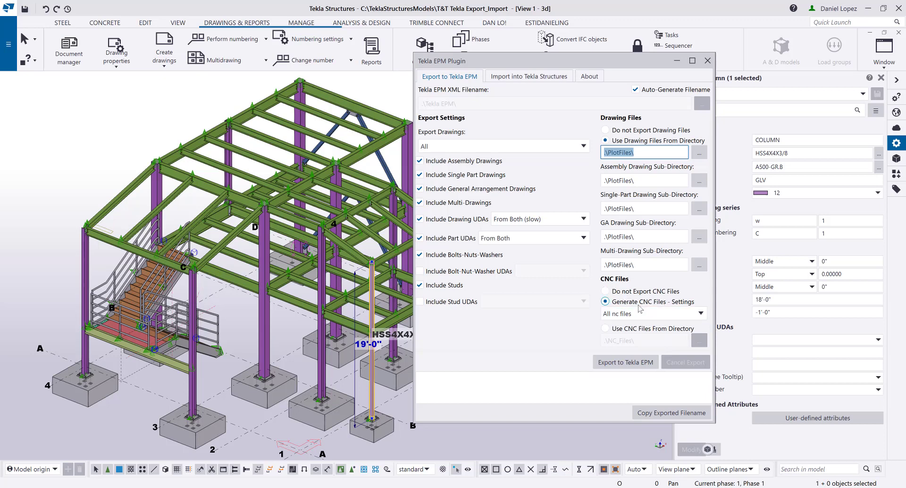
Review the CNC file sources, including the NC_Files directory, and set the export to generate CNC files with the All nc files settings.
{"action": "left_click", "coordinate": [660, 314]}
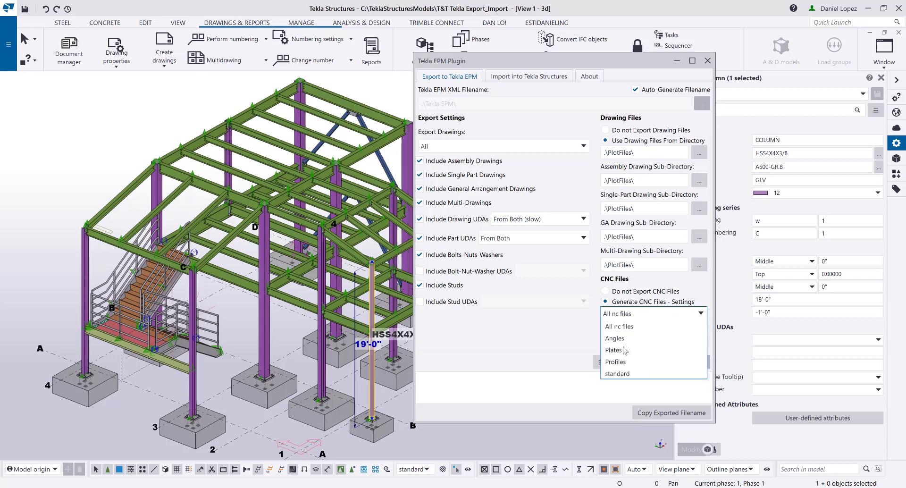
{"action": "left_click", "coordinate": [626, 318]}
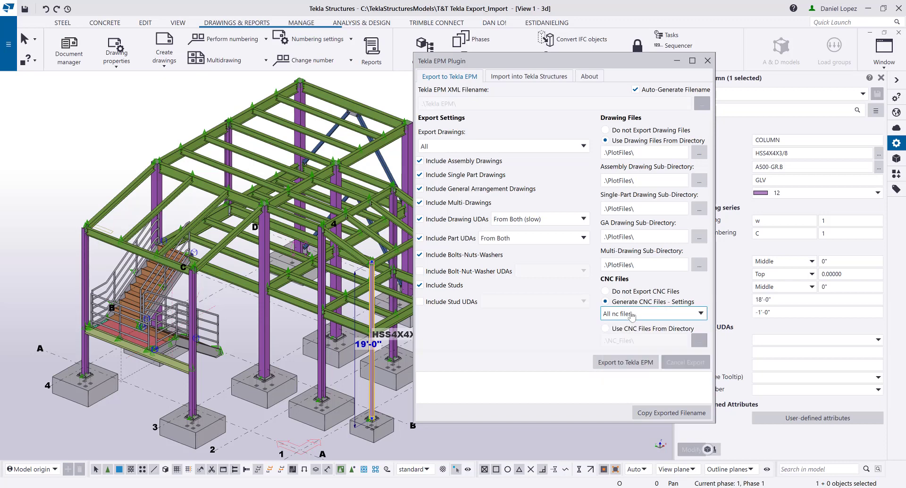
{"action": "left_click", "coordinate": [607, 331]}
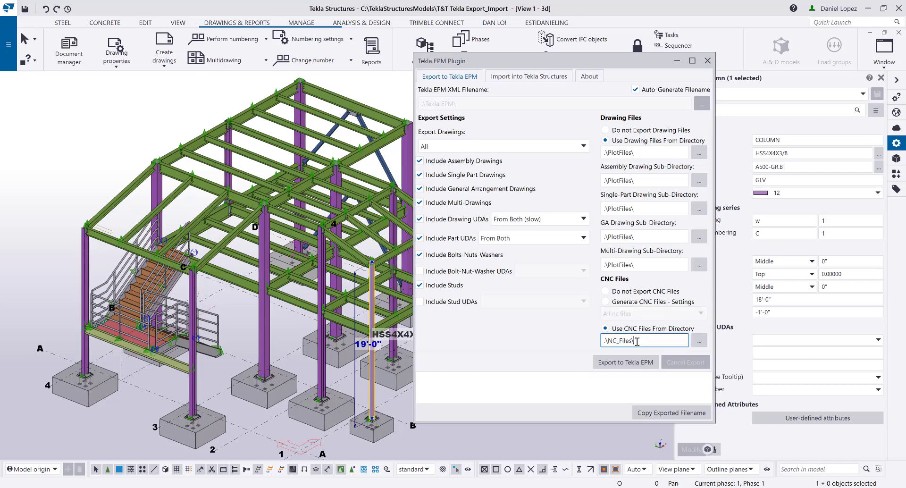
{"action": "left_click_drag", "start_coordinate": [637, 341], "coordinate": [590, 342]}
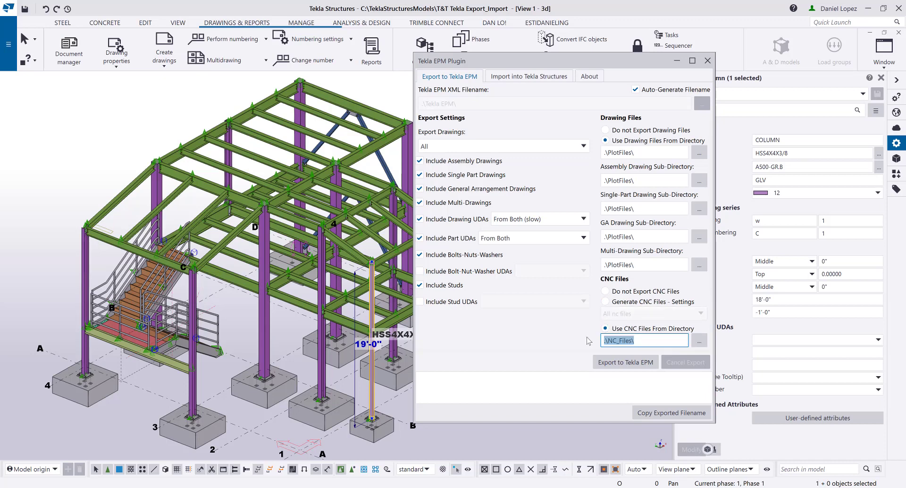
{"action": "left_click", "coordinate": [605, 302]}
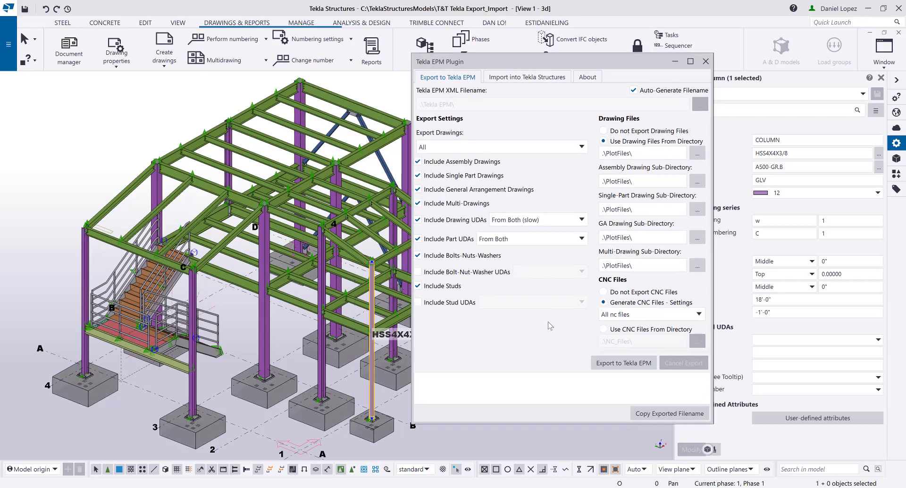
Export the model to Tekla EPM, accepting the numbering warnings.
{"action": "left_click", "coordinate": [615, 364]}
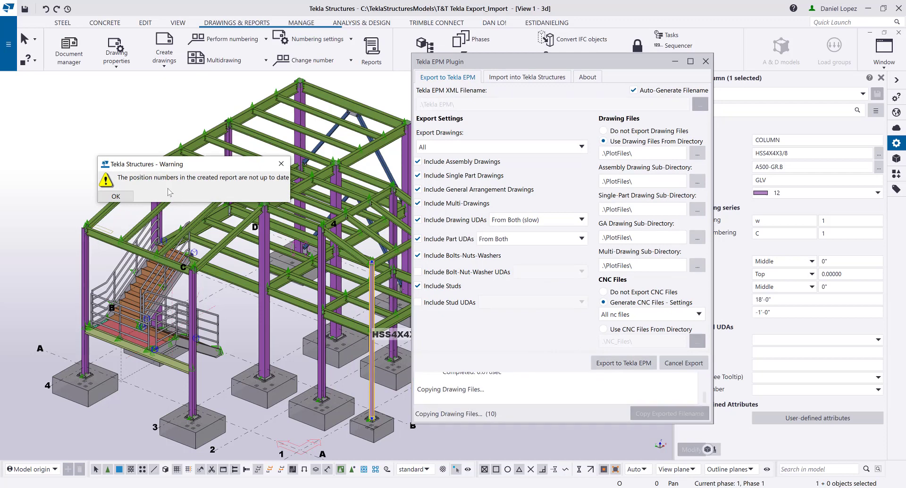
{"action": "left_click", "coordinate": [207, 204]}
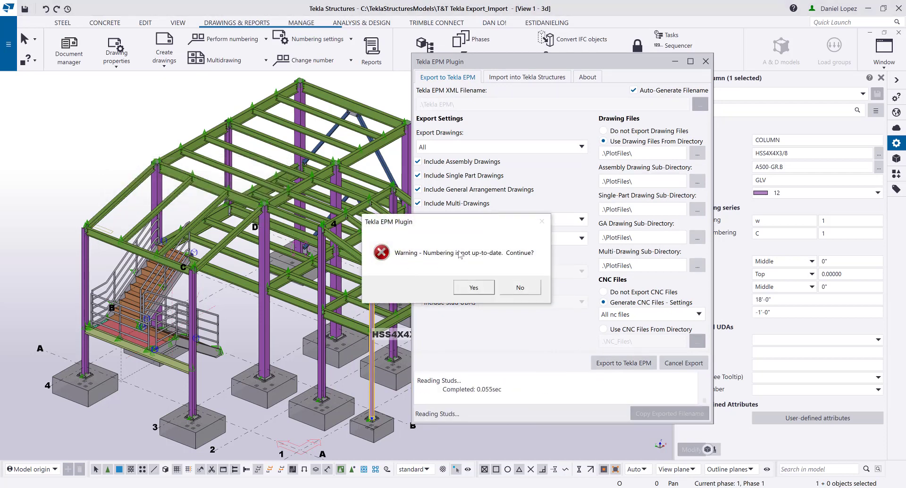
{"action": "left_click", "coordinate": [480, 288]}
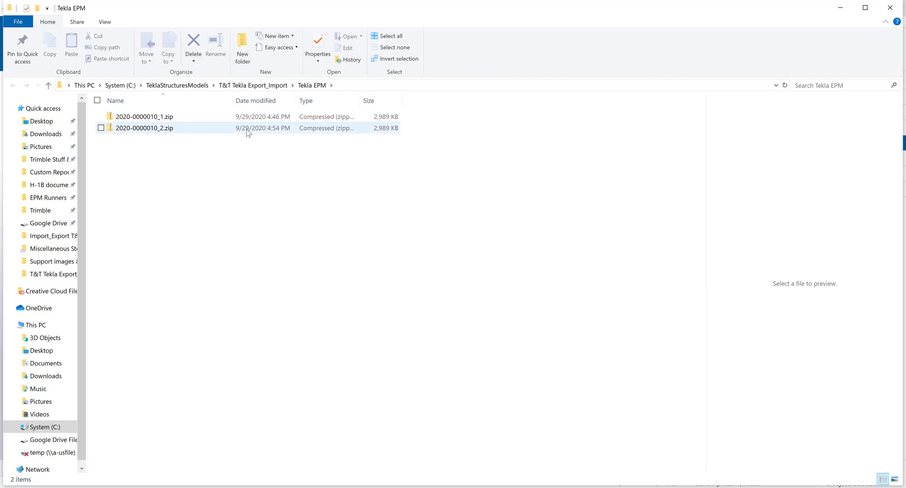
{"action": "double_click", "coordinate": [218, 129]}
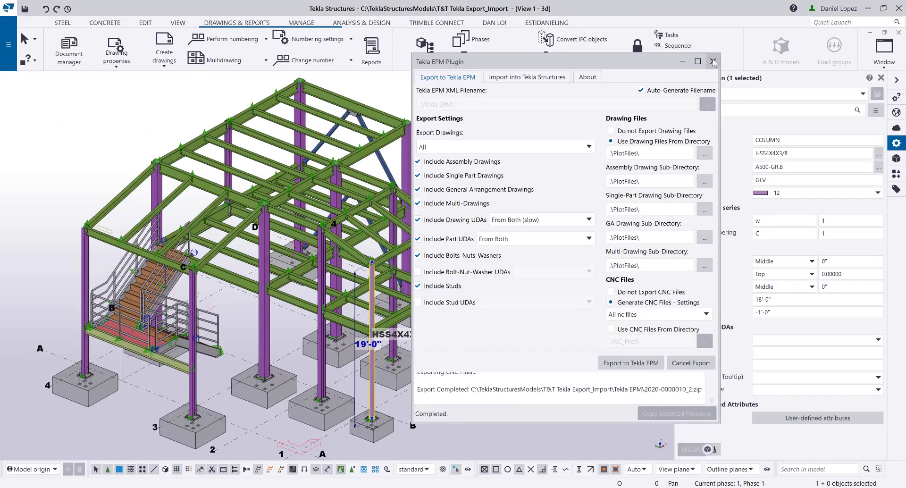
{"action": "left_click", "coordinate": [713, 63]}
{"action": "left_click", "coordinate": [507, 234]}
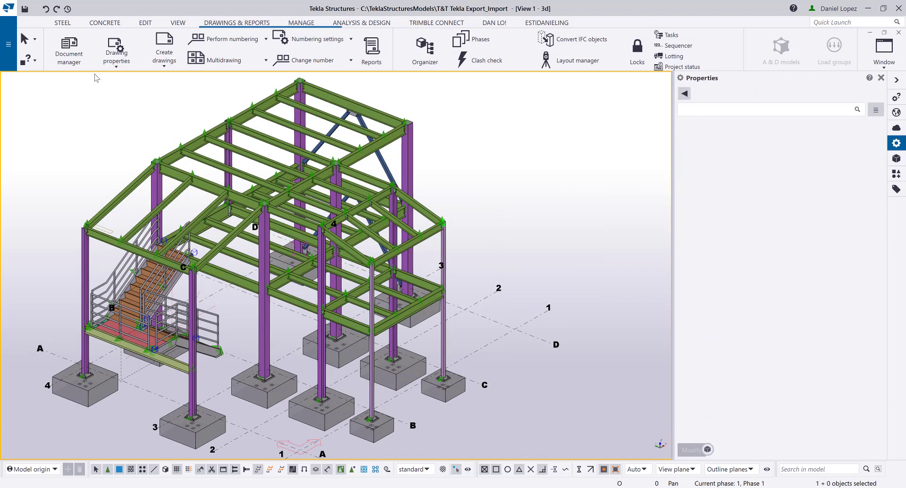
Look through the export formats available for the model.
{"action": "left_click", "coordinate": [4, 56]}
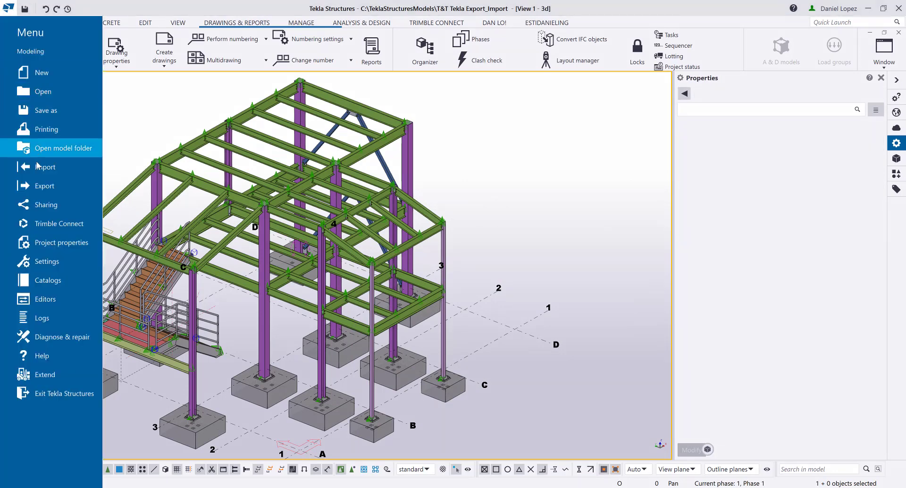
{"action": "left_click", "coordinate": [45, 187]}
{"action": "left_click", "coordinate": [169, 96]}
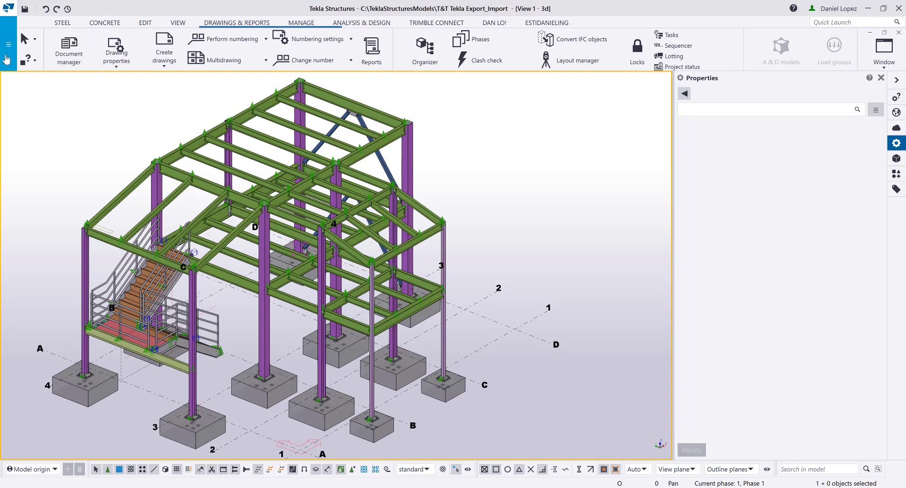
Start a Trimble Connect collaboration for the model.
{"action": "left_click", "coordinate": [7, 60]}
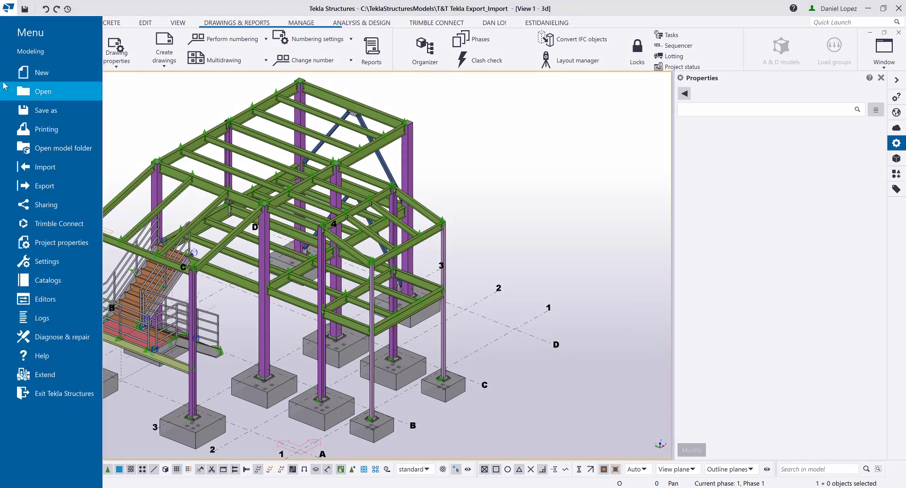
{"action": "left_click", "coordinate": [53, 227]}
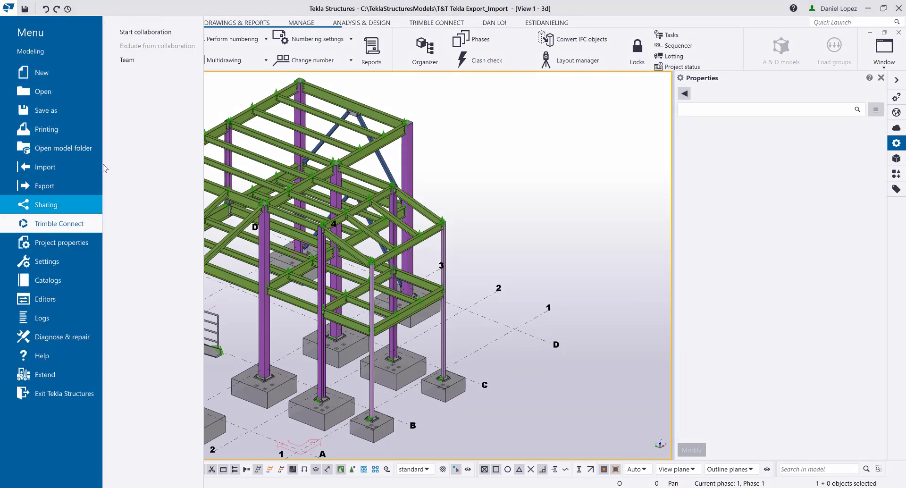
{"action": "left_click", "coordinate": [159, 38]}
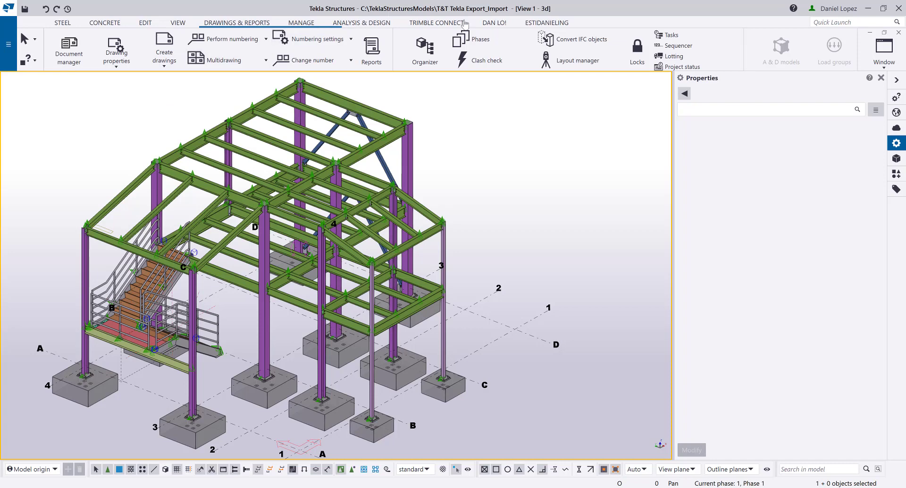
{"action": "left_click", "coordinate": [434, 26]}
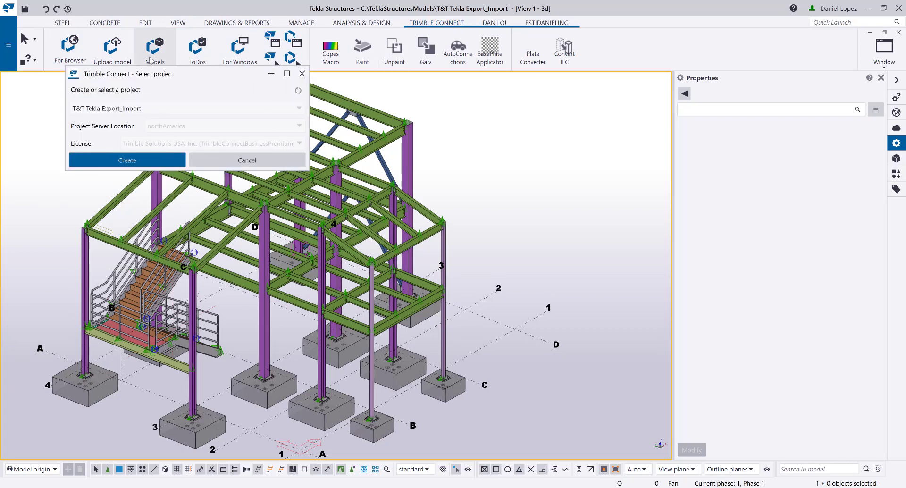
{"action": "left_click", "coordinate": [298, 108]}
{"action": "scroll", "coordinate": [233, 161], "scroll_direction": "down", "scroll_amount": 1}
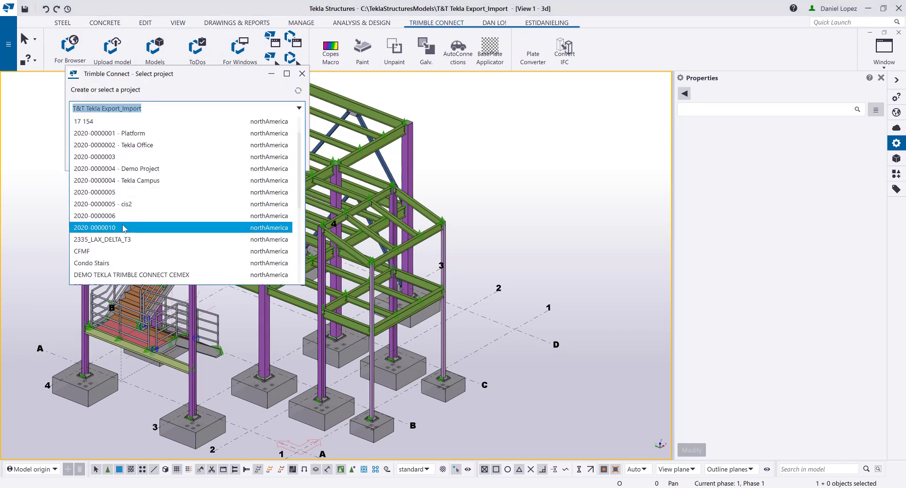
{"action": "scroll", "coordinate": [123, 228], "scroll_direction": "down", "scroll_amount": 5}
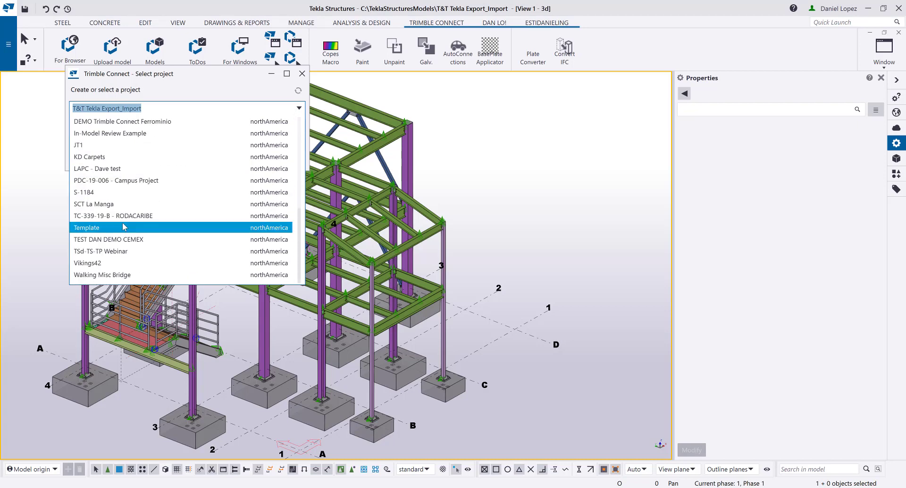
{"action": "scroll", "coordinate": [124, 222], "scroll_direction": "up", "scroll_amount": 5}
{"action": "left_click", "coordinate": [109, 231]}
{"action": "left_click", "coordinate": [141, 161]}
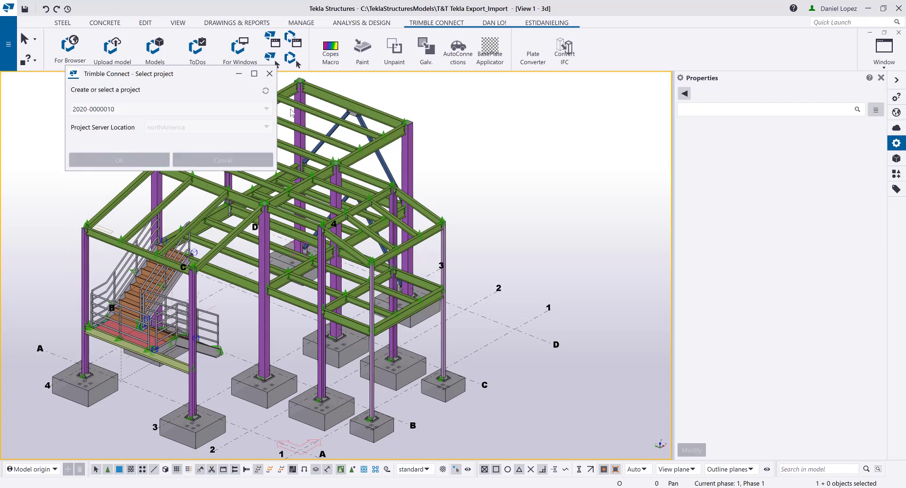
{"action": "left_click", "coordinate": [118, 61]}
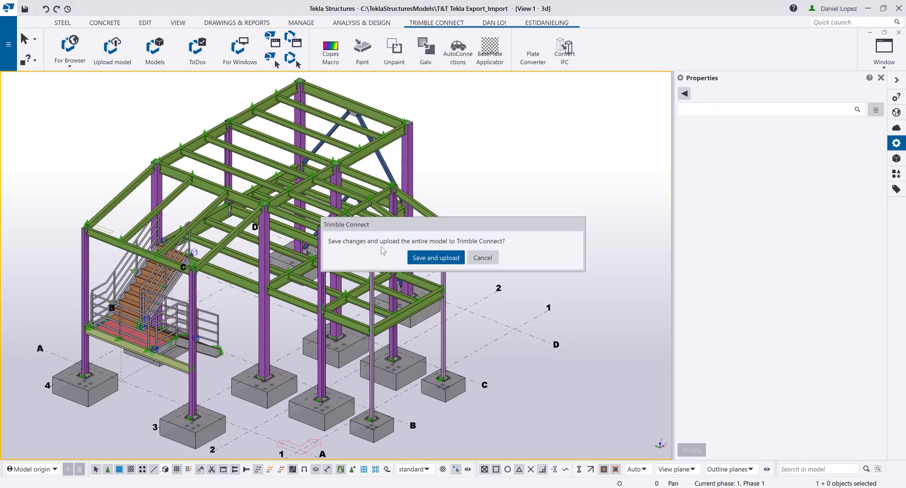
{"action": "left_click", "coordinate": [435, 260]}
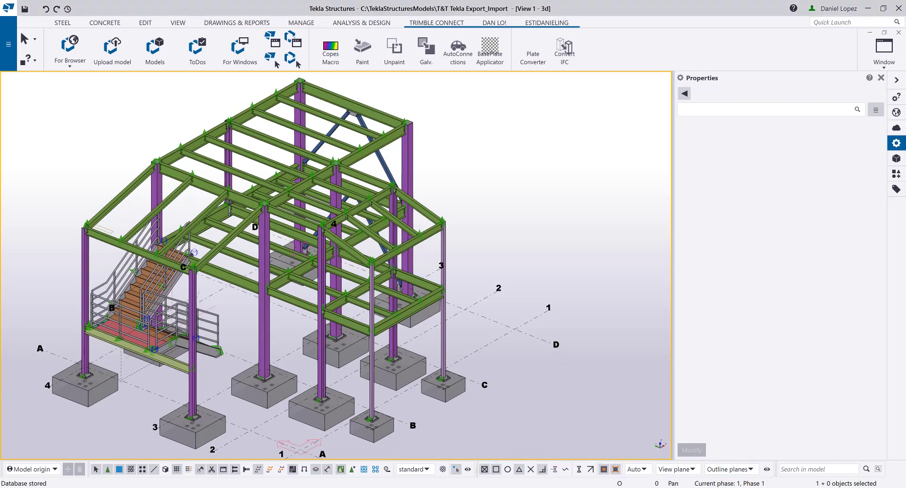
{"action": "left_click", "coordinate": [486, 450]}
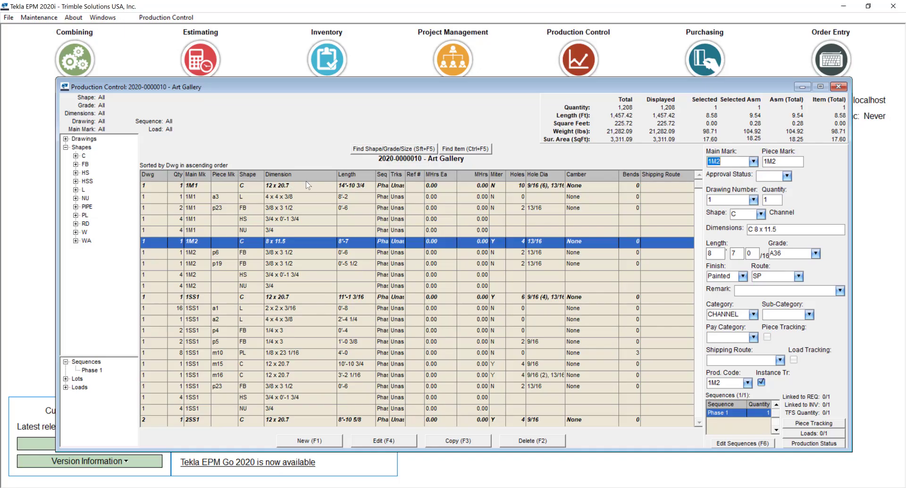
{"action": "right_click", "coordinate": [373, 188]}
{"action": "left_click", "coordinate": [409, 228]}
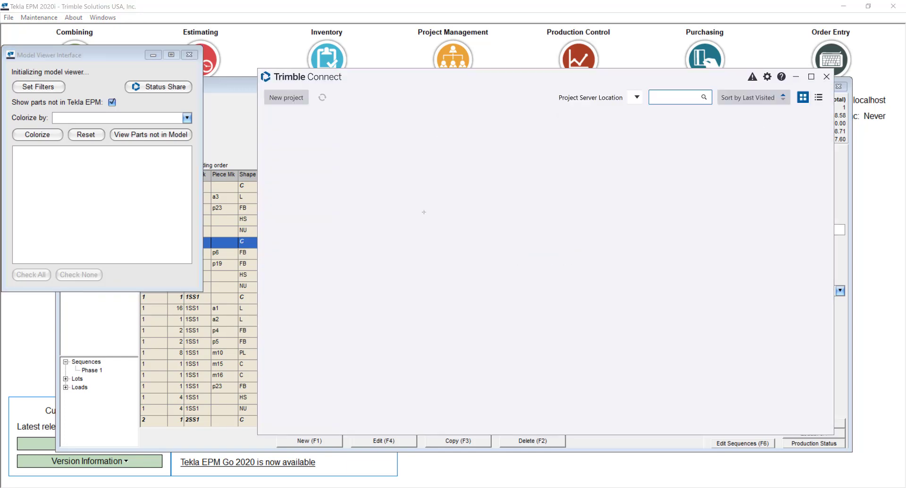
{"action": "left_click", "coordinate": [364, 187]}
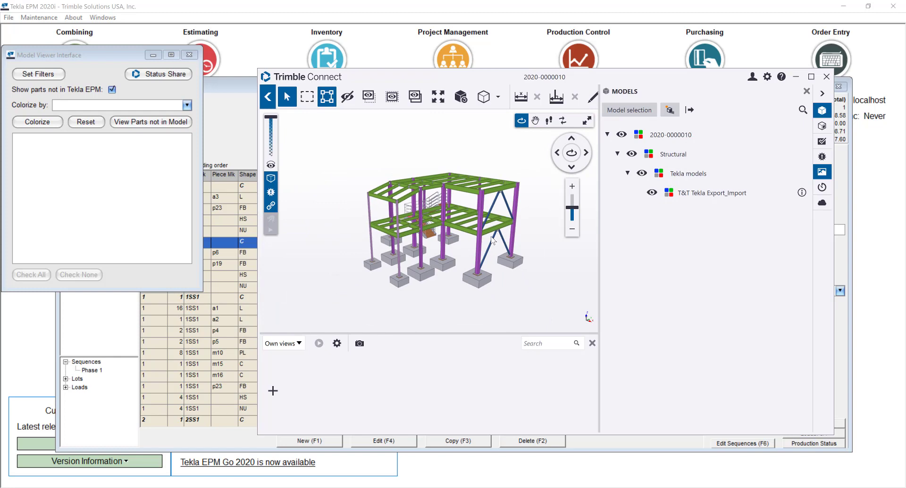
{"action": "left_click", "coordinate": [218, 300]}
{"action": "right_click", "coordinate": [219, 301]}
{"action": "left_click", "coordinate": [226, 305]}
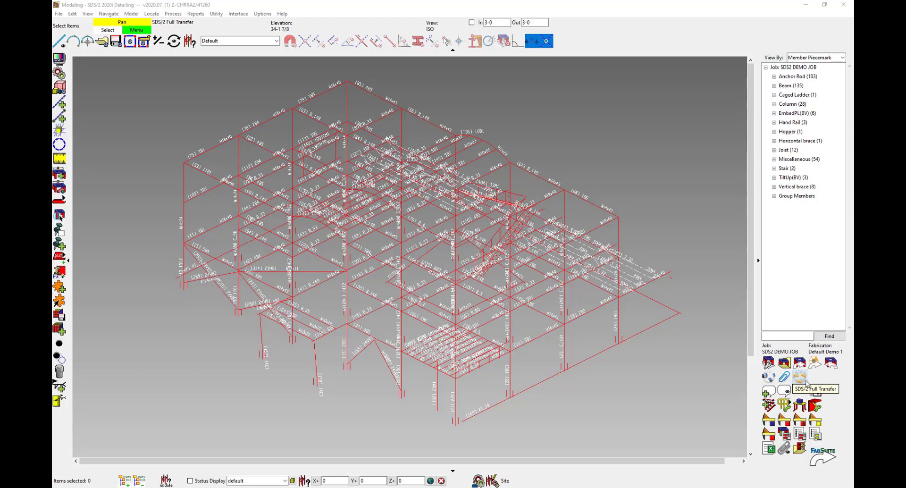
In SDS/2, set up an SDS/2 Full Transfer export, choosing its transfer type and data source and including all status and user fields.
{"action": "left_click", "coordinate": [802, 378]}
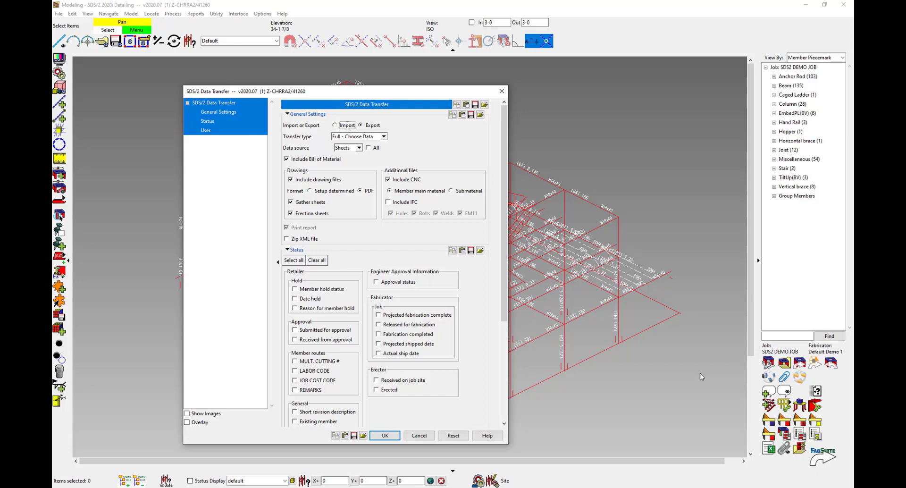
{"action": "left_click", "coordinate": [384, 136]}
{"action": "left_click", "coordinate": [354, 142]}
{"action": "left_click", "coordinate": [358, 148]}
{"action": "left_click", "coordinate": [347, 153]}
{"action": "scroll", "coordinate": [396, 302], "scroll_direction": "down", "scroll_amount": 3}
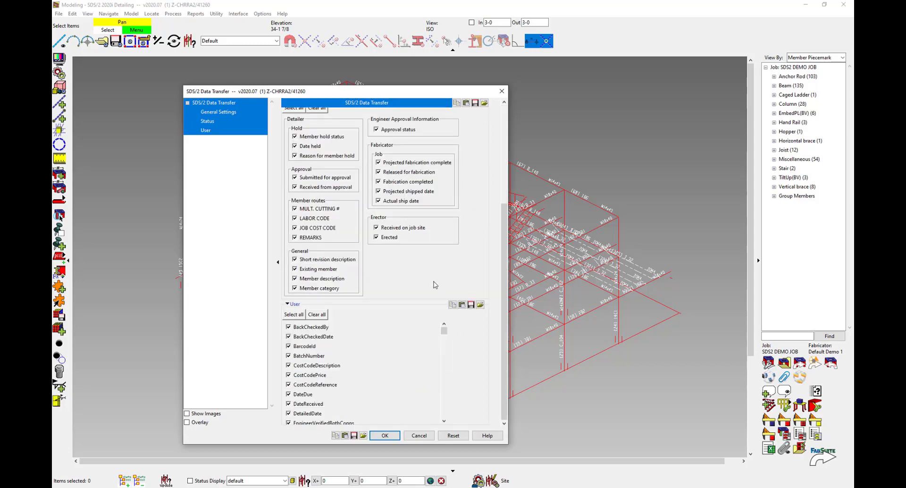
Run the data transfer and select the exported SDS2DataTransfer XML file in the SDS2FullTransfer output folder.
{"action": "left_click", "coordinate": [390, 436]}
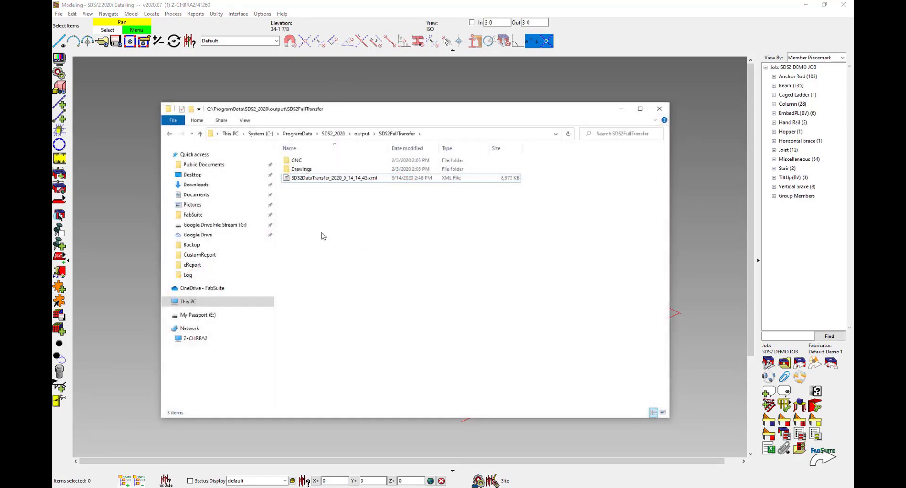
{"action": "left_click", "coordinate": [304, 177]}
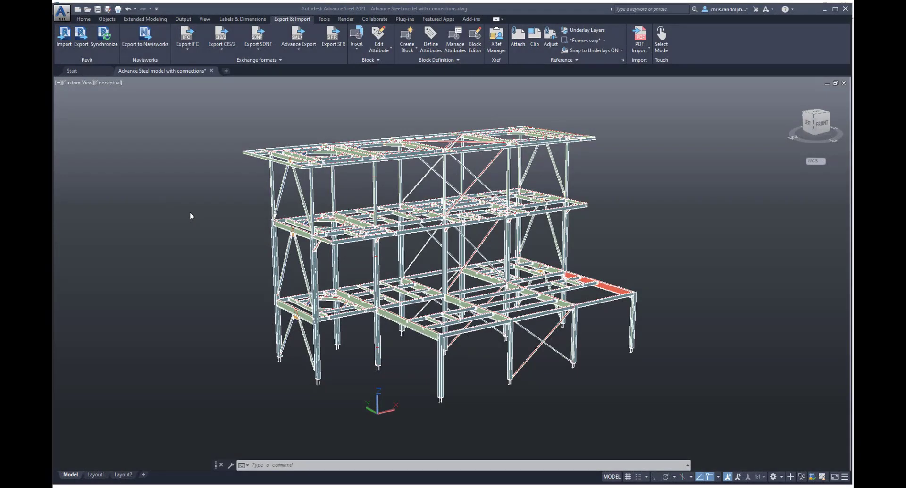
Select the entire steel model and run Advance Export, saving it as Advance Steel model with connections.smlx in the AS-Project folder.
{"action": "key", "text": "Escape"}
{"action": "key", "text": "Escape"}
{"action": "key", "text": "Escape"}
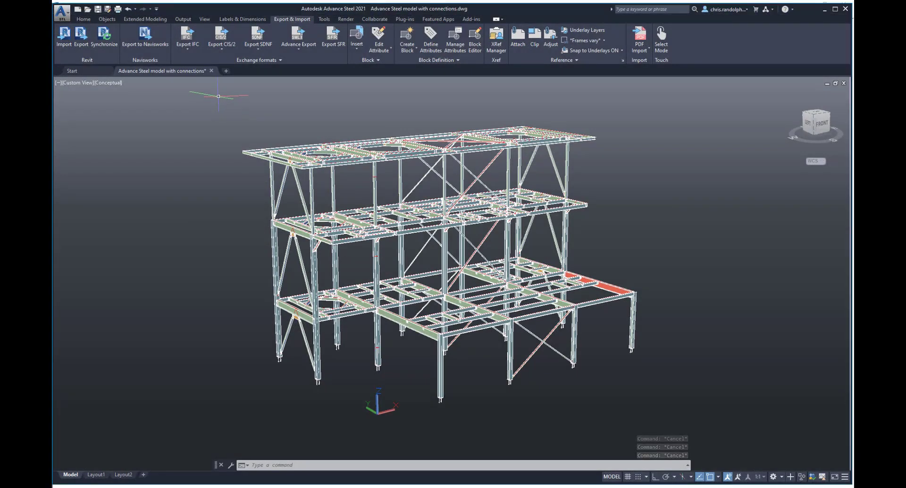
{"action": "left_click", "coordinate": [219, 95]}
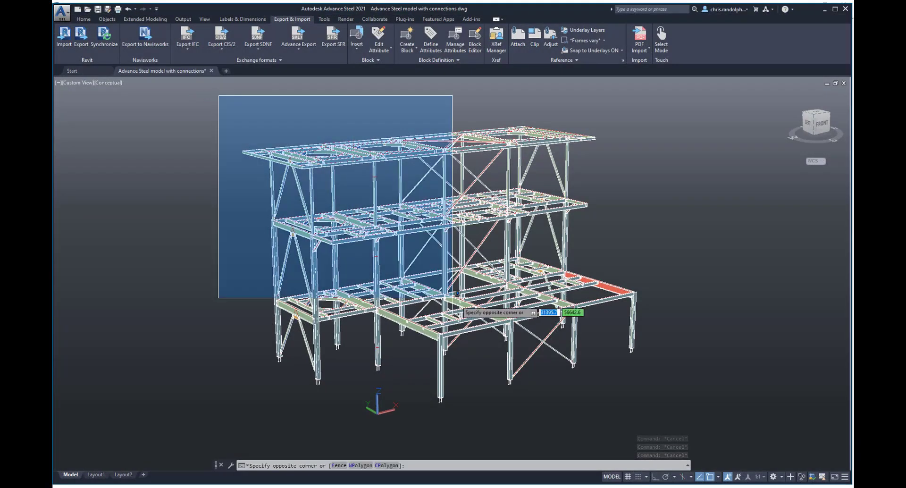
{"action": "left_click", "coordinate": [688, 413]}
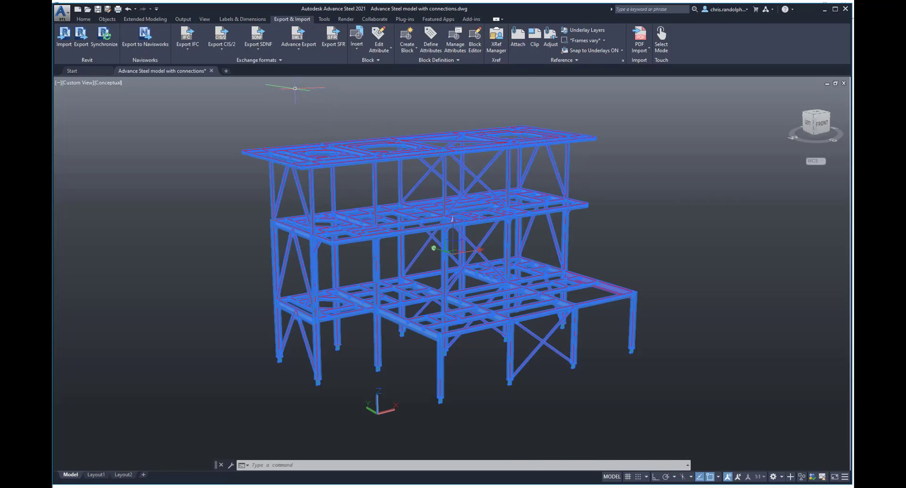
{"action": "left_click", "coordinate": [304, 50]}
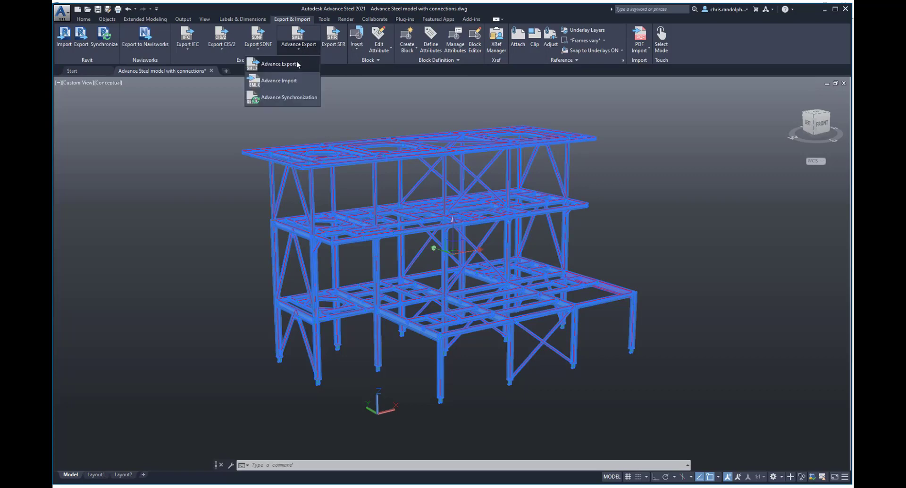
{"action": "left_click", "coordinate": [296, 63]}
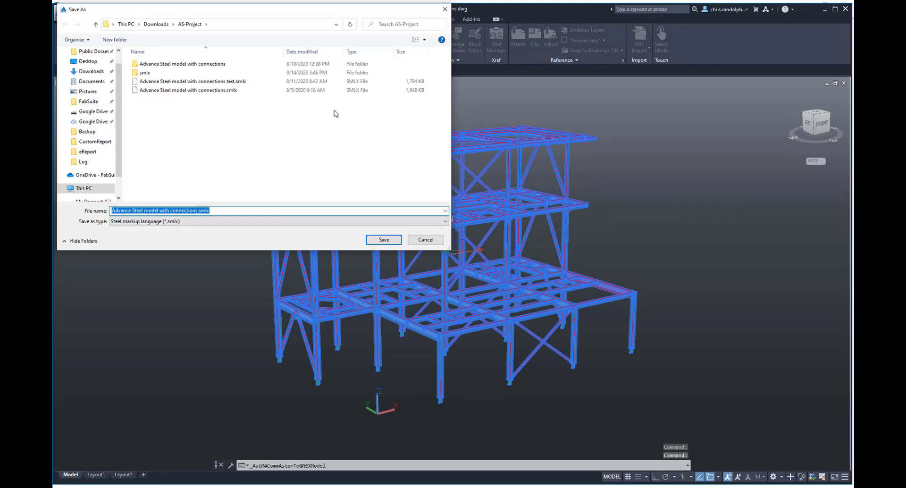
{"action": "left_click", "coordinate": [378, 240]}
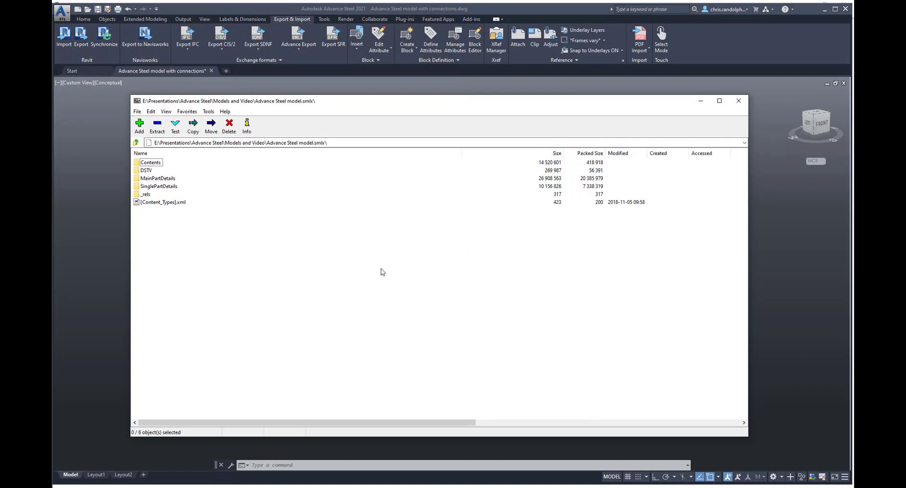
{"action": "left_click", "coordinate": [183, 221]}
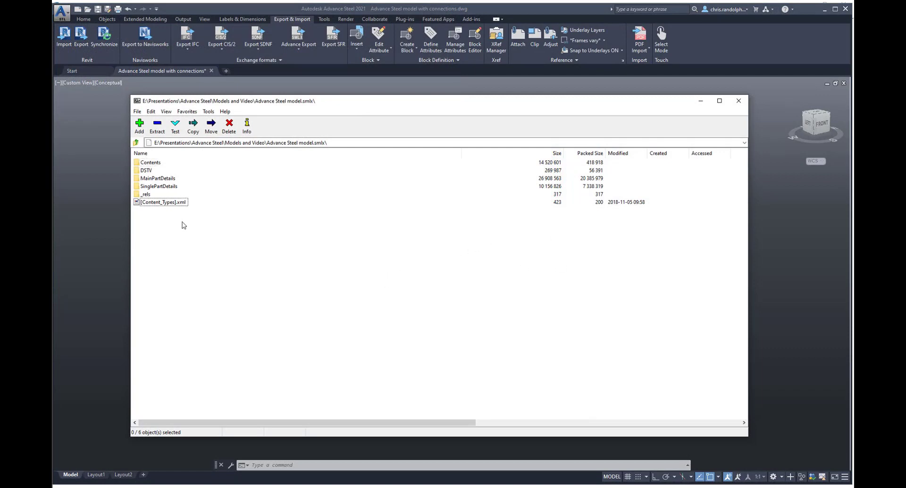